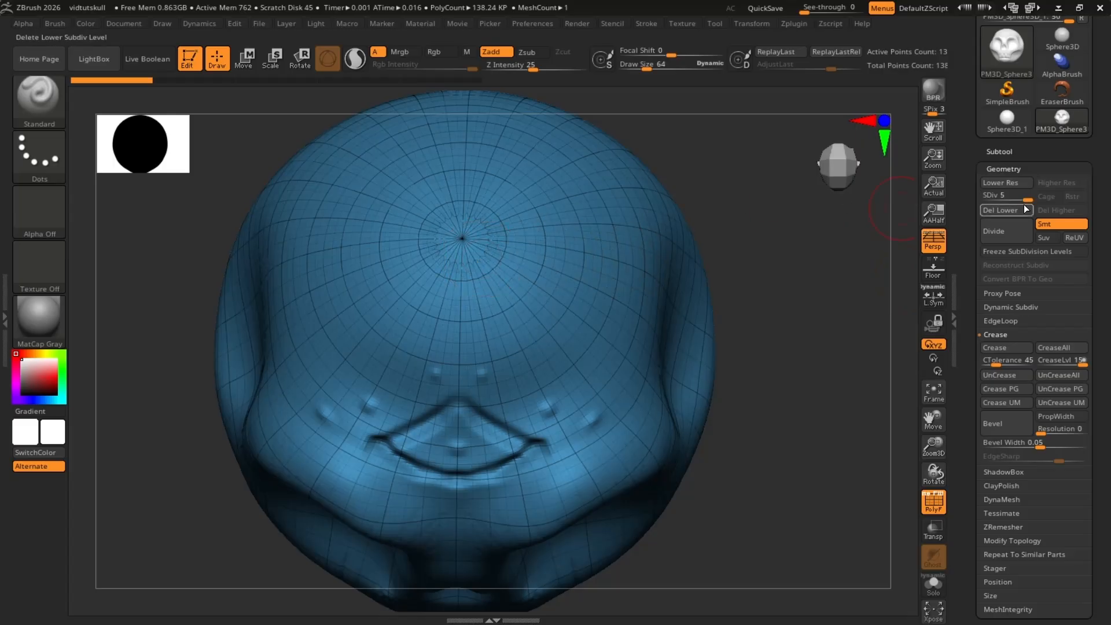
Step the skull down to subdivision level 1 and back up to level 5 to compare its topology.
drag(1027, 199, 963, 194)
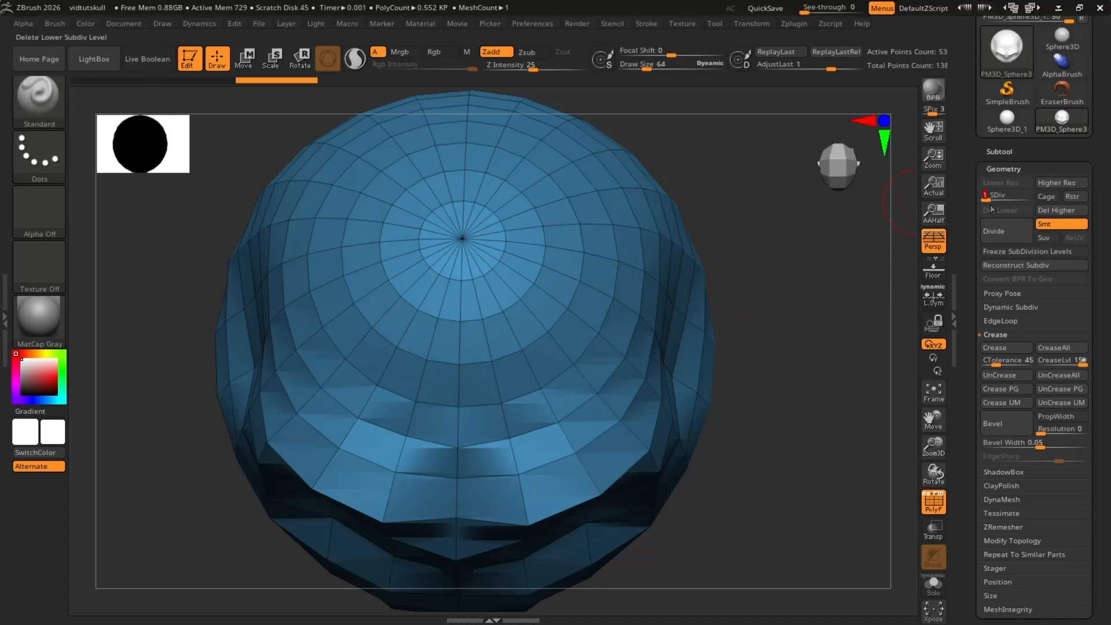
drag(984, 198, 1028, 198)
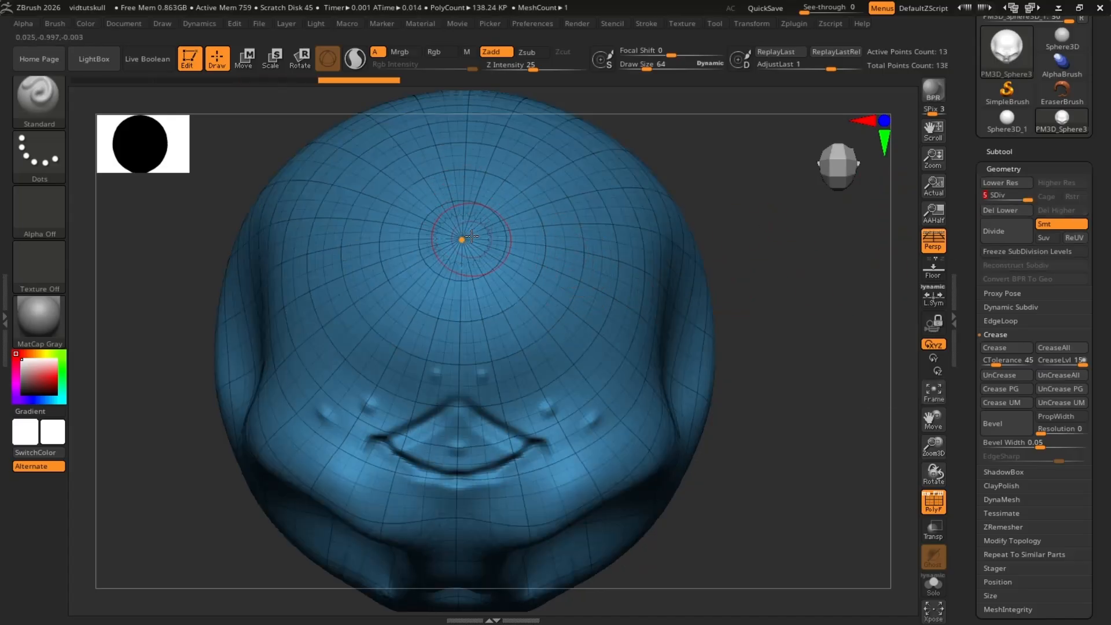
Hide the wireframe and sculpt a Standard brush stroke over the pole at the crown of the skull.
key(shift+f)
mouse_move(467, 205)
mouse_down()
mouse_move(481, 174)
mouse_move(472, 269)
mouse_up()
mouse_move(457, 216)
ctrl+right_down()
mouse_move(602, 387)
mouse_move(561, 347)
ctrl+right_up()
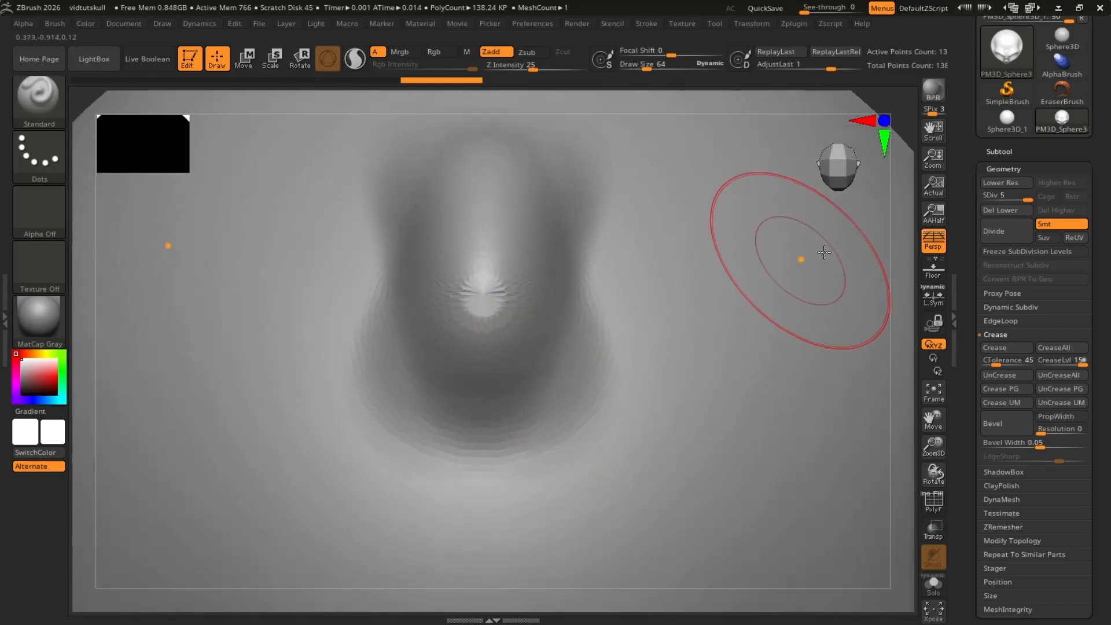
Examine the crown stroke at subdivision level 2, then return the skull to level 5.
drag(1024, 197, 993, 198)
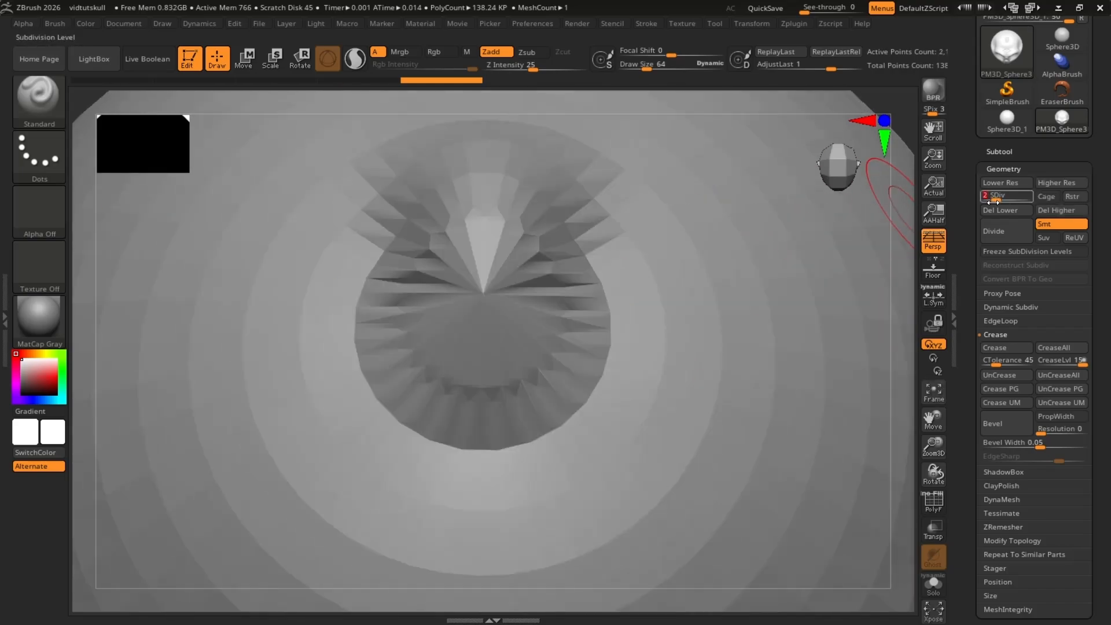
right_drag(529, 330, 541, 277)
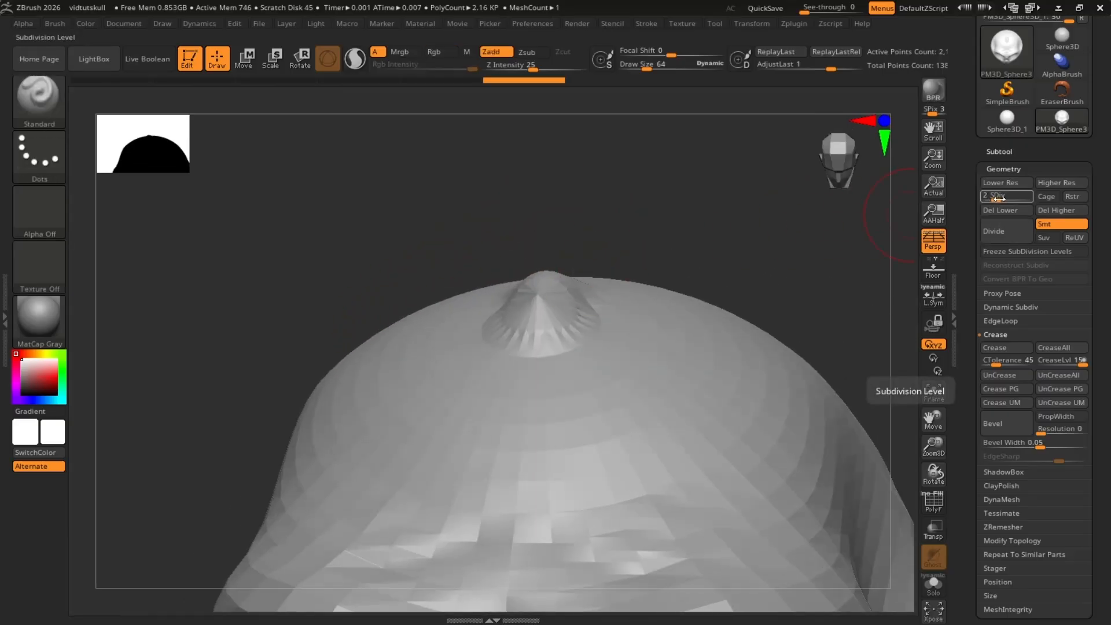
drag(998, 200, 1029, 199)
right_drag(607, 287, 578, 316)
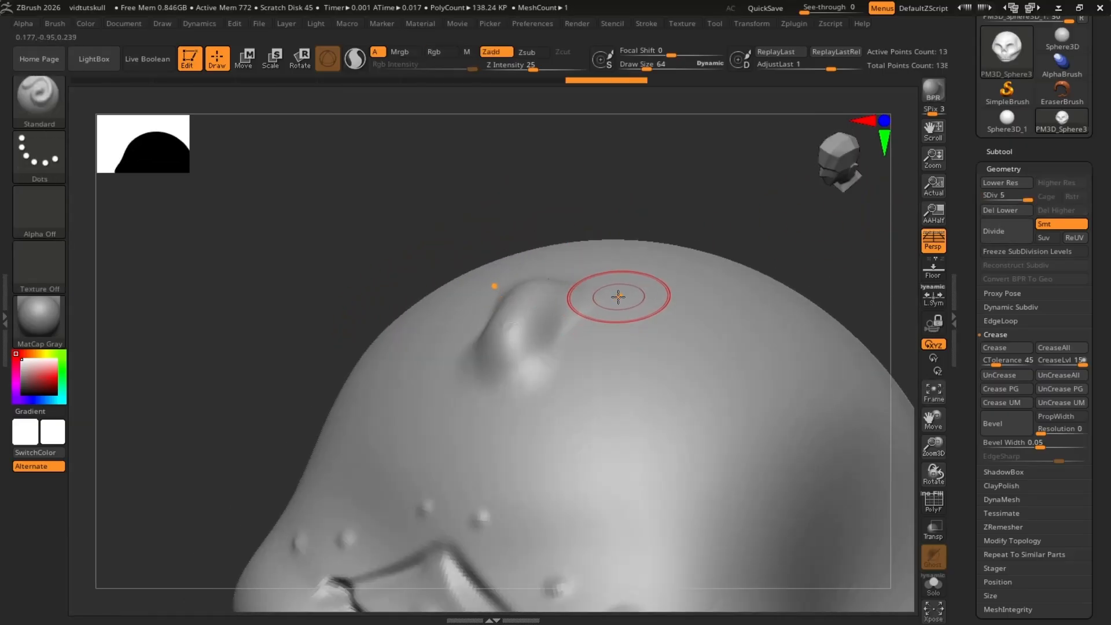
Undo the stroke sculpted on the crown of the skull.
key(ctrl)
key(ctrl+z)
key(ctrl+z)
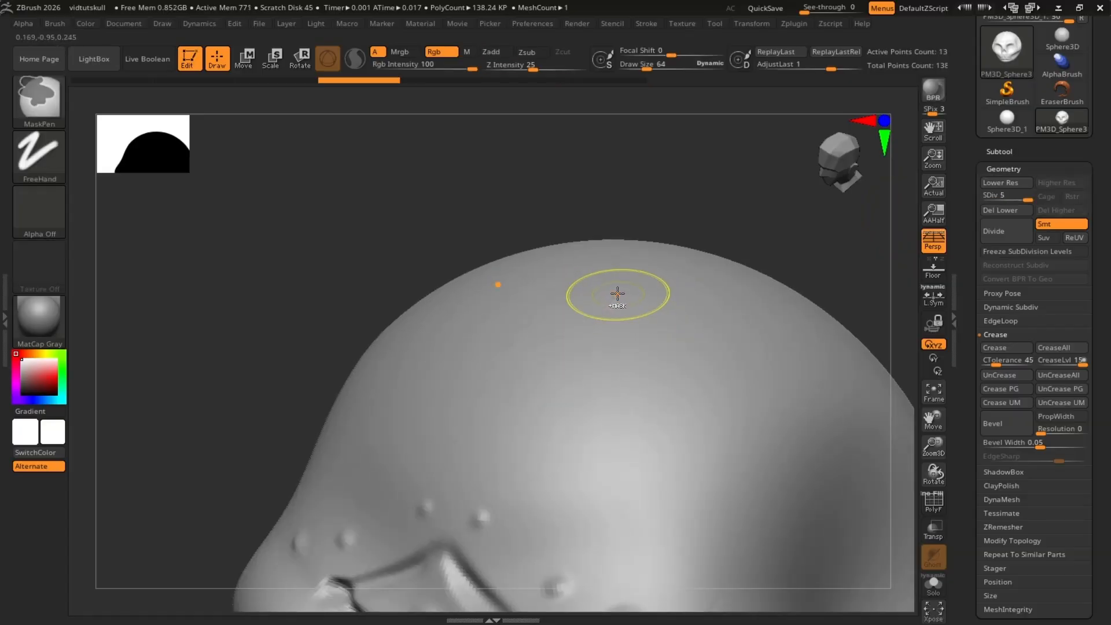
right_drag(618, 294, 603, 342)
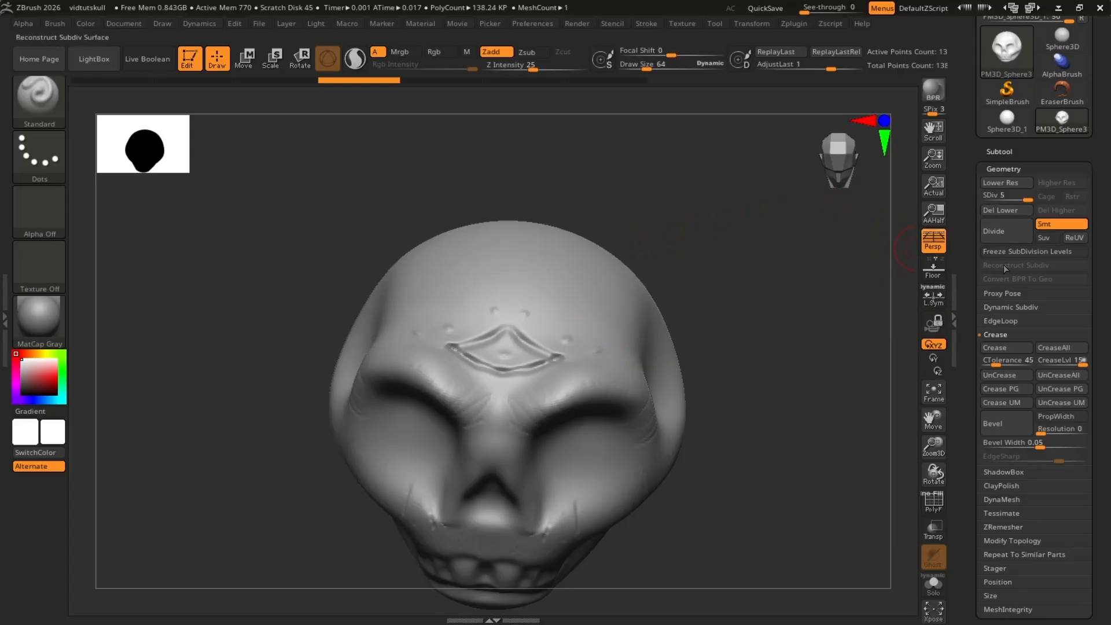
Show the wireframe and convert the skull to a DynaMesh at resolution 128 without freezing its subdivision levels.
click(996, 334)
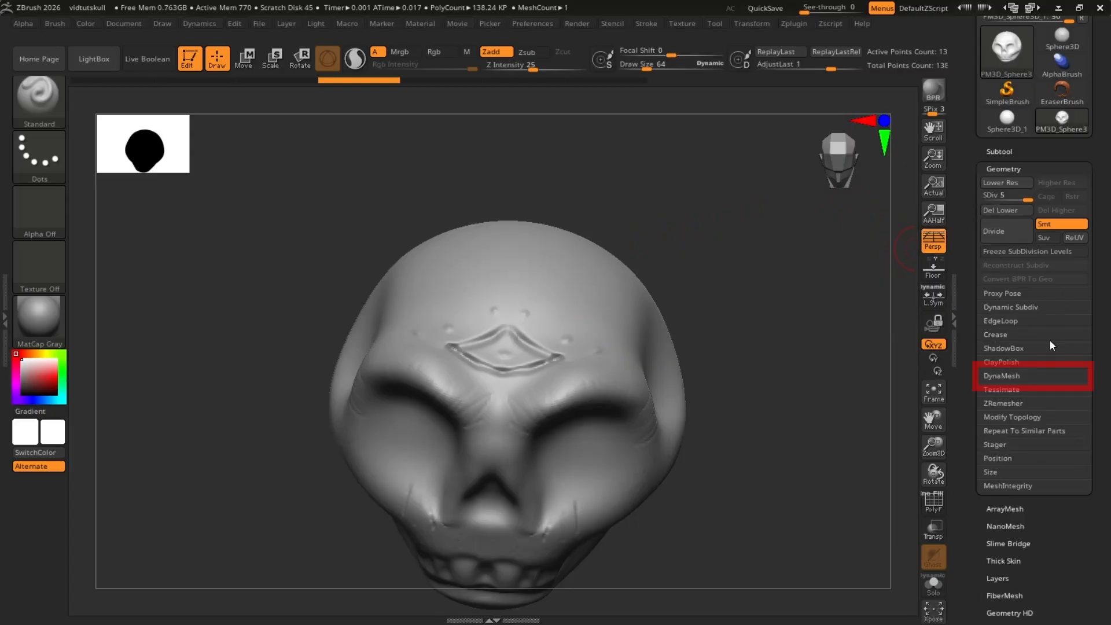
click(1048, 377)
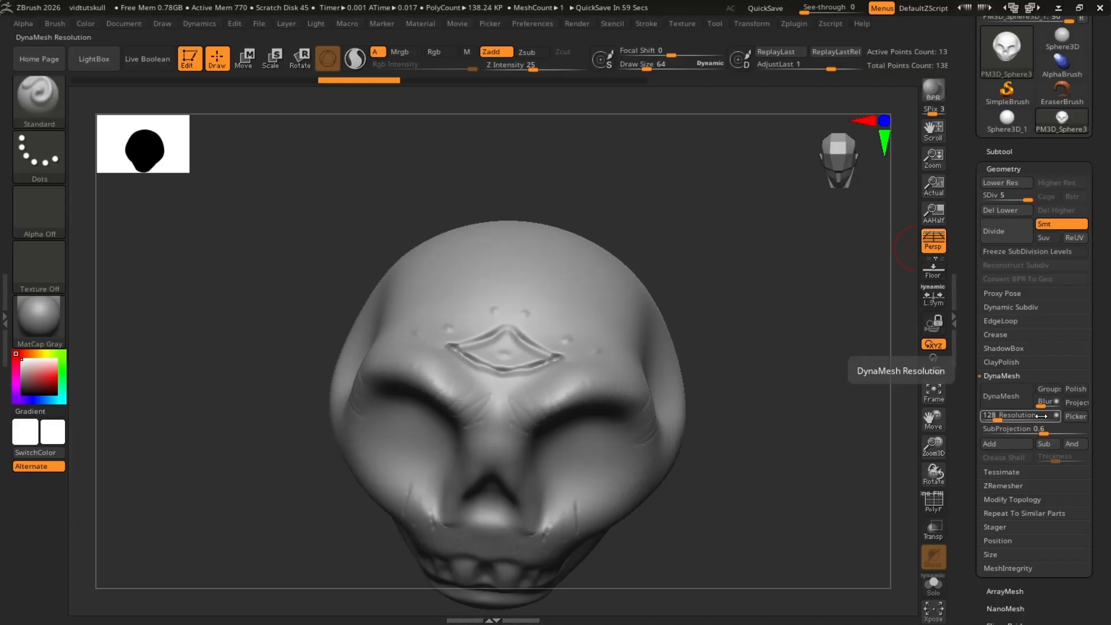
click(1005, 401)
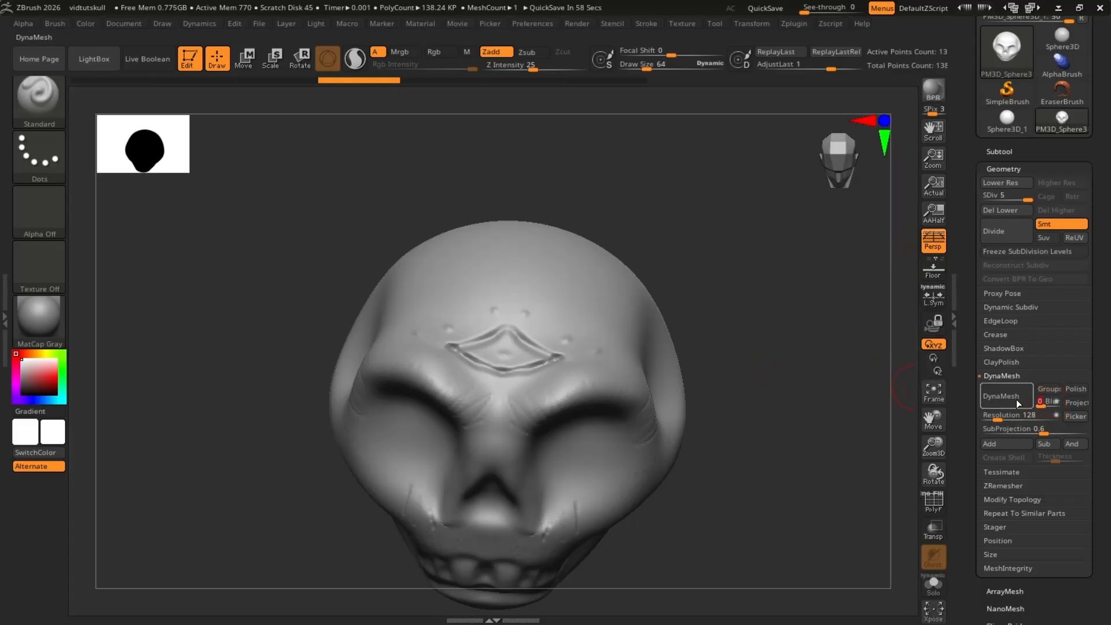
key(shift+f)
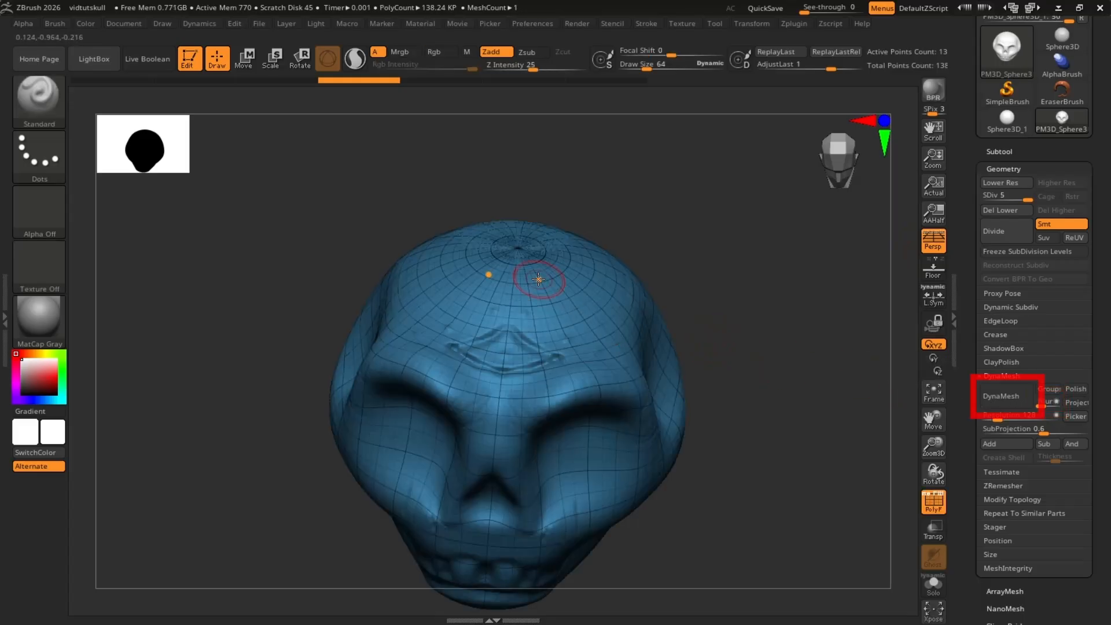
click(1021, 398)
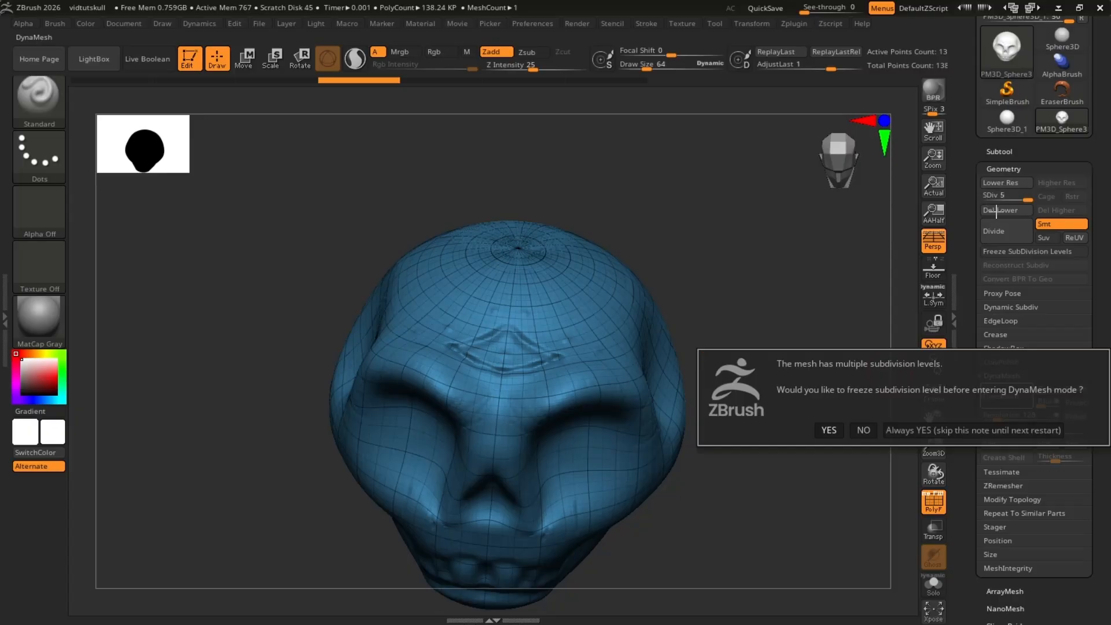
click(868, 430)
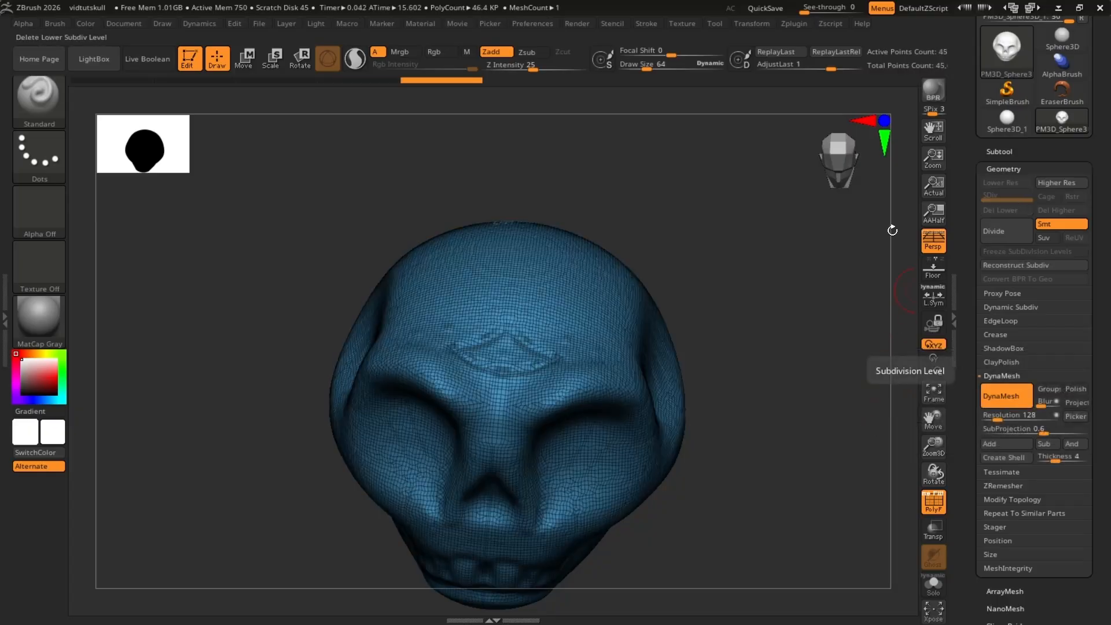
Examine the DynaMesh polygon grid across the skull's face, forehead and side.
mouse_move(563, 471)
right_down()
mouse_move(575, 465)
mouse_move(578, 402)
mouse_move(535, 414)
mouse_move(720, 453)
right_up()
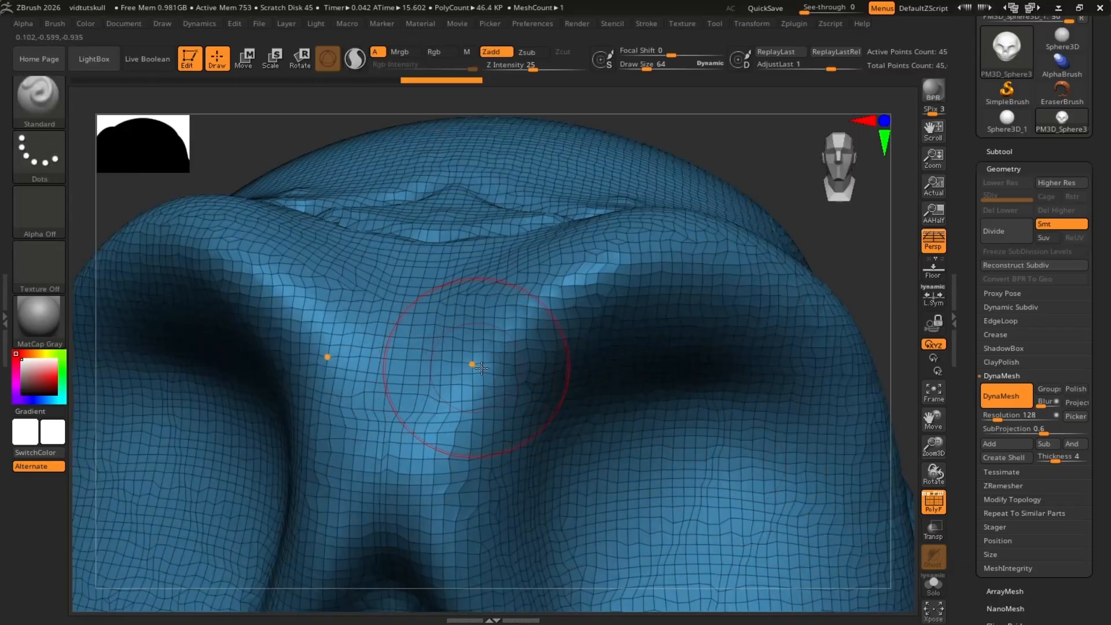
mouse_move(529, 355)
right_down()
mouse_move(541, 320)
mouse_move(502, 243)
right_up()
mouse_move(502, 243)
right_down()
mouse_move(513, 325)
mouse_move(545, 354)
right_up()
ctrl+right_drag(464, 300, 511, 307)
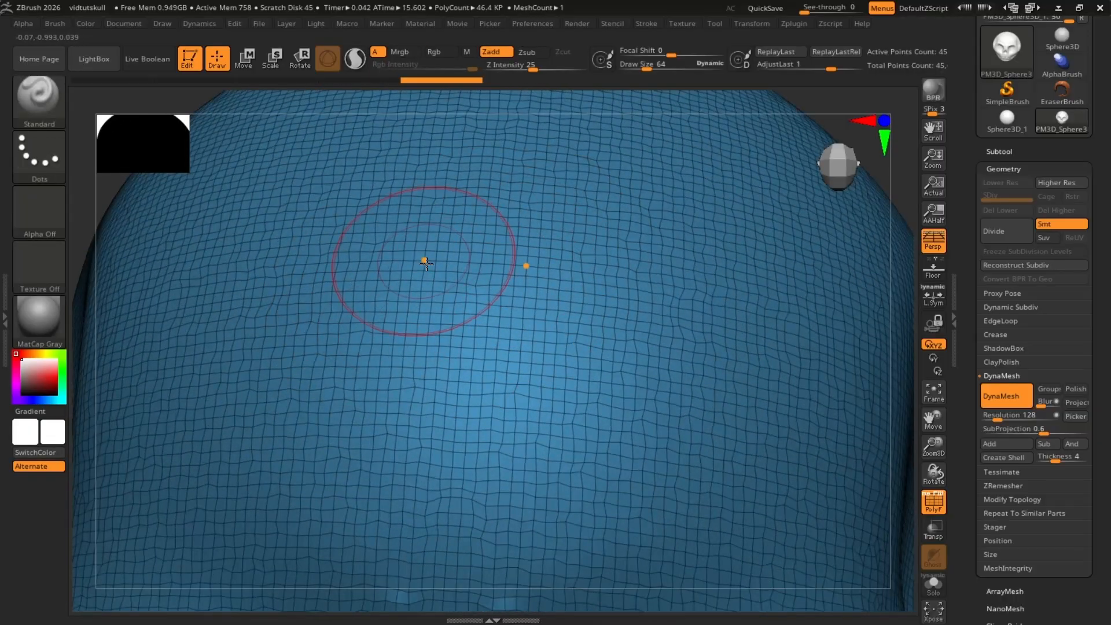
key(shift+f)
drag(387, 316, 653, 246)
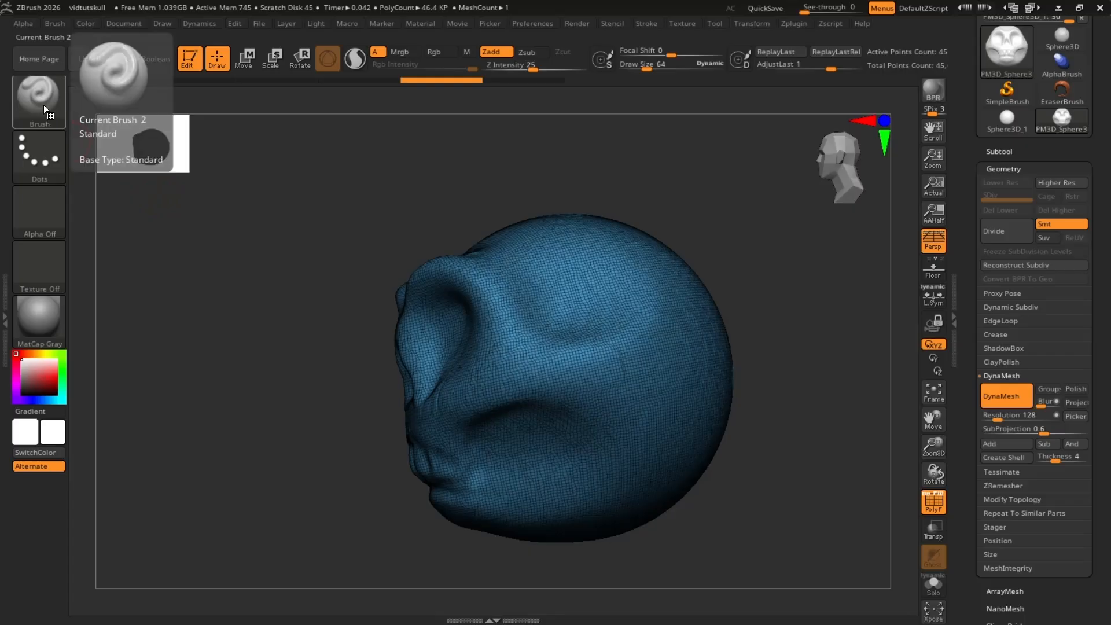
Choose the Move brush and set its draw size to about 104.
click(43, 105)
key(m)
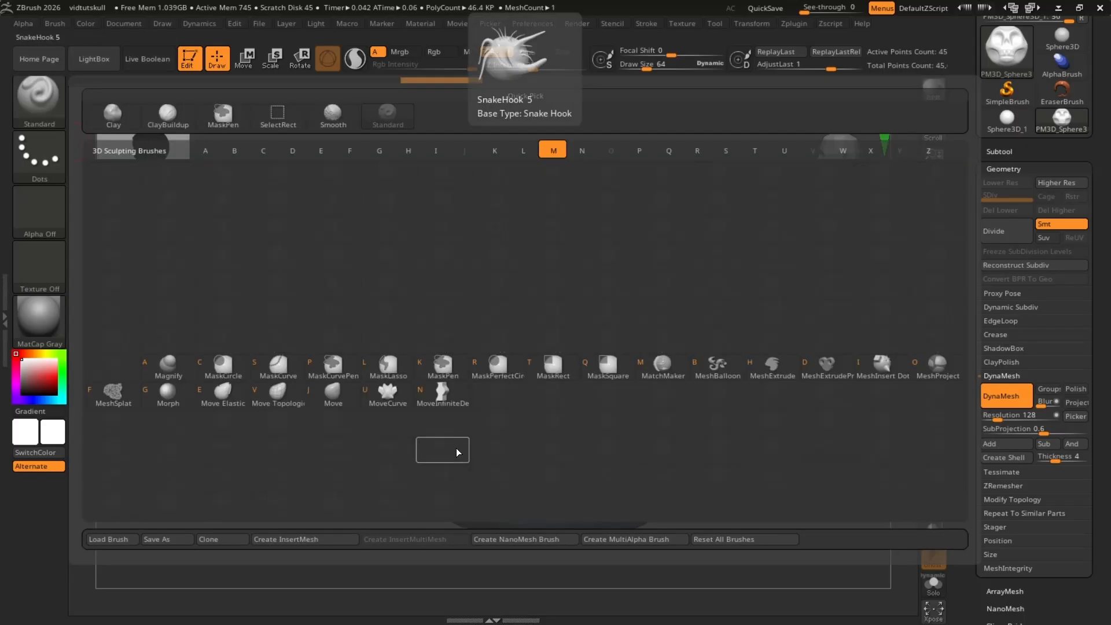
key(v)
mouse_move(362, 395)
right_down()
mouse_move(556, 293)
mouse_move(504, 243)
mouse_move(458, 246)
right_up()
key(s)
drag(485, 249, 492, 250)
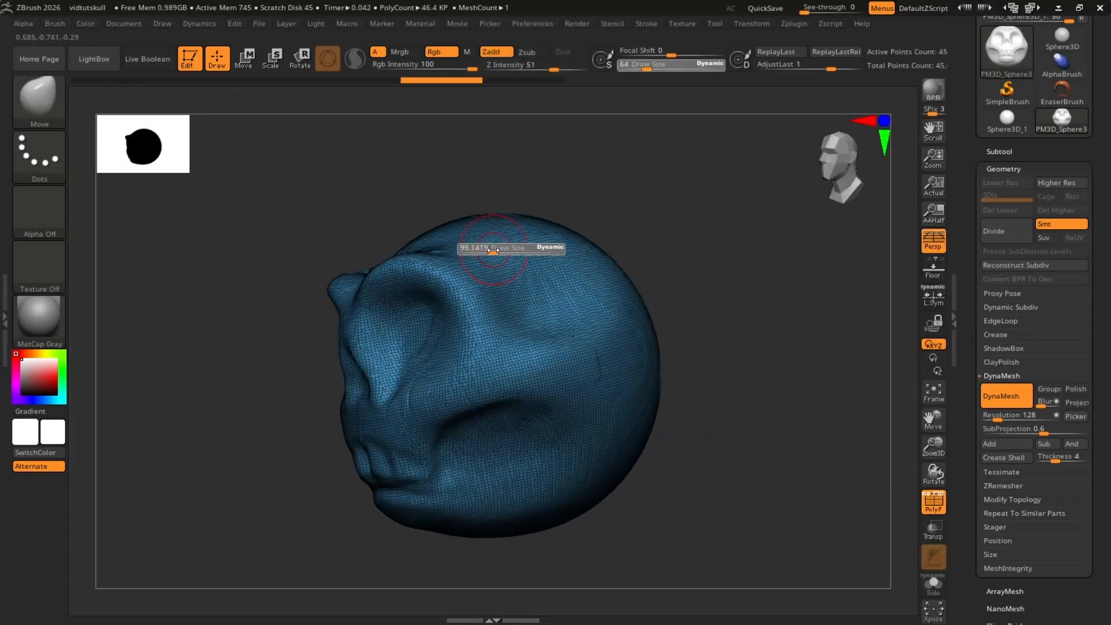
Pull a symmetrical pair of tall pointed horns up from the top of the skull.
right_drag(549, 249, 505, 241)
mouse_move(506, 241)
mouse_down()
mouse_move(466, 154)
mouse_move(471, 111)
mouse_up()
key(ctrl+z)
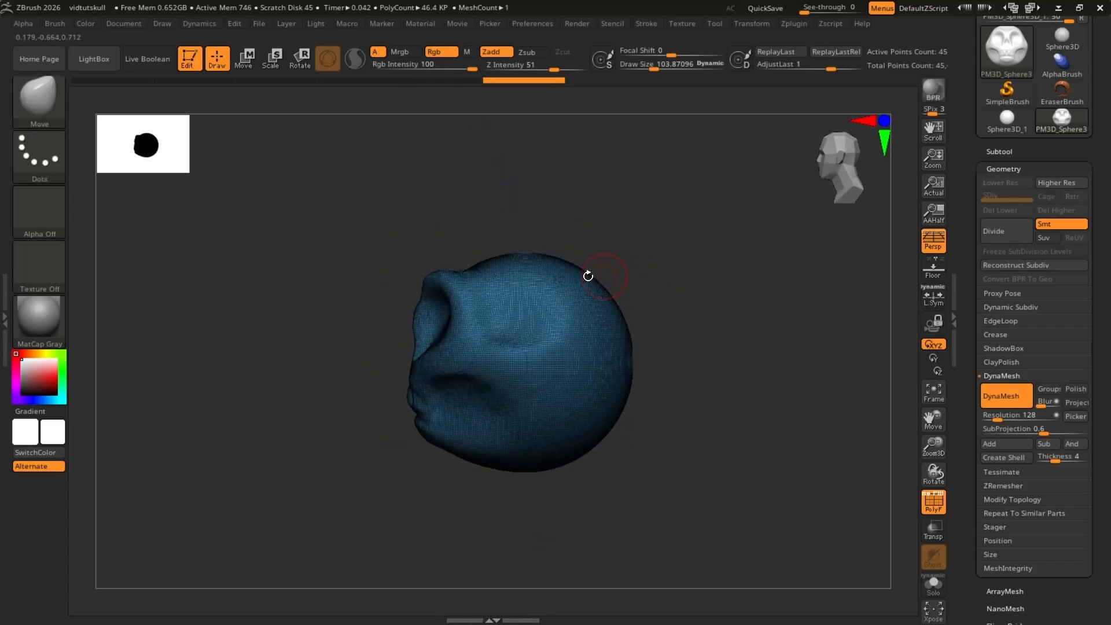
drag(501, 264, 472, 134)
mouse_move(472, 135)
right_down()
mouse_move(531, 253)
mouse_move(555, 246)
right_up()
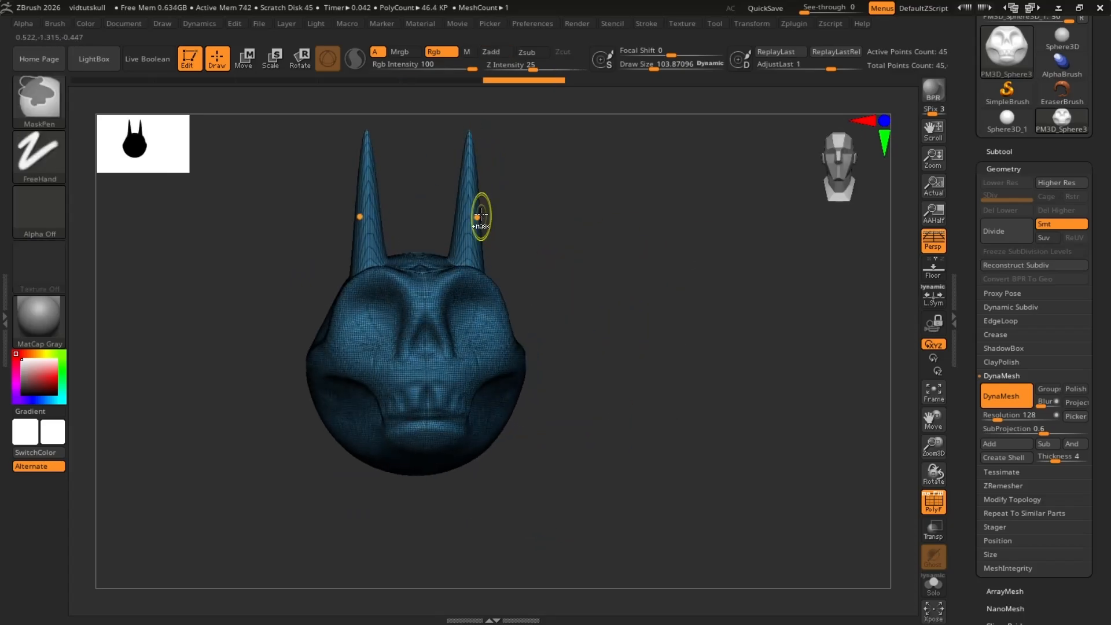
mouse_move(481, 217)
ctrl+right_down()
mouse_move(508, 384)
mouse_move(513, 354)
ctrl+right_up()
mouse_move(728, 360)
right_down()
mouse_move(659, 368)
mouse_move(648, 400)
mouse_move(601, 283)
mouse_move(633, 358)
right_up()
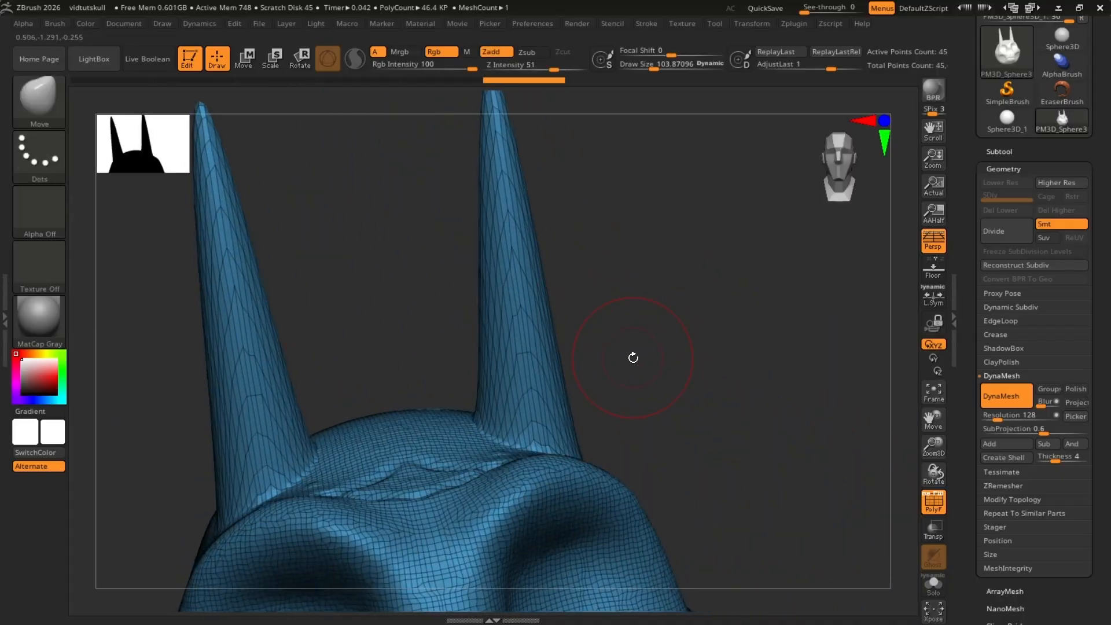
Switch to the Standard brush with a smaller draw size and hide the wireframe.
key(2)
key(s)
drag(416, 313, 402, 313)
alt+right_drag(405, 313, 418, 249)
mouse_move(418, 249)
right_down()
mouse_move(441, 318)
mouse_move(426, 325)
mouse_move(440, 324)
right_up()
key(shift+f)
Try sculpting strokes on the crown and the stretched horn surfaces, checking them against the wireframe.
alt+drag(442, 307, 413, 329)
mouse_move(413, 330)
right_down()
mouse_move(515, 312)
mouse_move(463, 289)
right_up()
mouse_move(505, 262)
mouse_down()
mouse_move(535, 240)
mouse_move(510, 269)
mouse_up()
key(shift+f)
mouse_move(511, 270)
right_down()
mouse_move(447, 293)
mouse_move(556, 250)
right_up()
key(shift+f)
Reduce the draw size to about 15 and sculpt another short stroke on the horn.
key(s)
drag(553, 246, 547, 244)
drag(546, 245, 532, 267)
right_drag(533, 269, 503, 277)
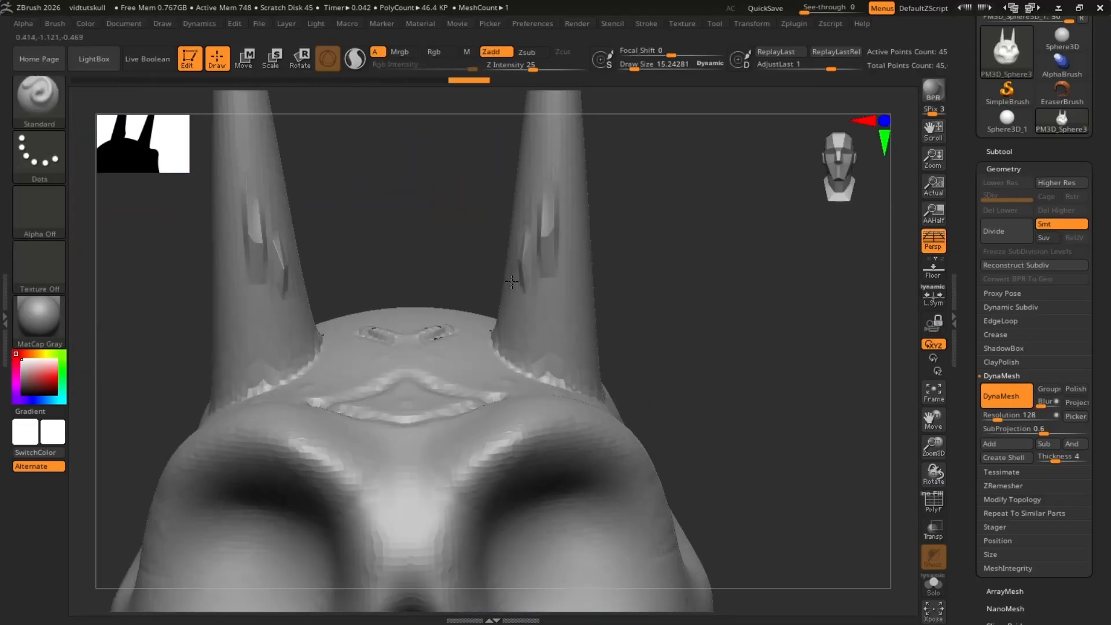
Undo the test strokes on the crown and horns.
key(ctrl+z)
key(ctrl+z)
key(ctrl+z)
mouse_move(496, 355)
ctrl+right_down()
mouse_move(511, 276)
mouse_move(558, 303)
mouse_move(539, 269)
mouse_move(567, 258)
ctrl+right_up()
key(ctrl+z)
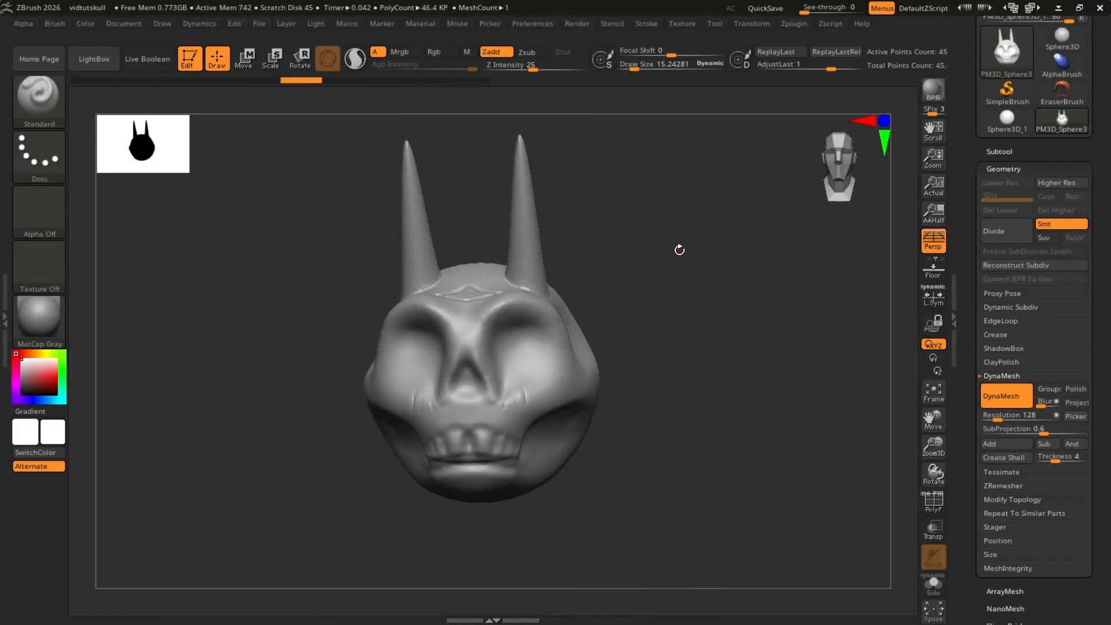
Remesh the DynaMesh to redistribute the stretched horn polygons, and check the horns in wireframe.
key(ctrl)
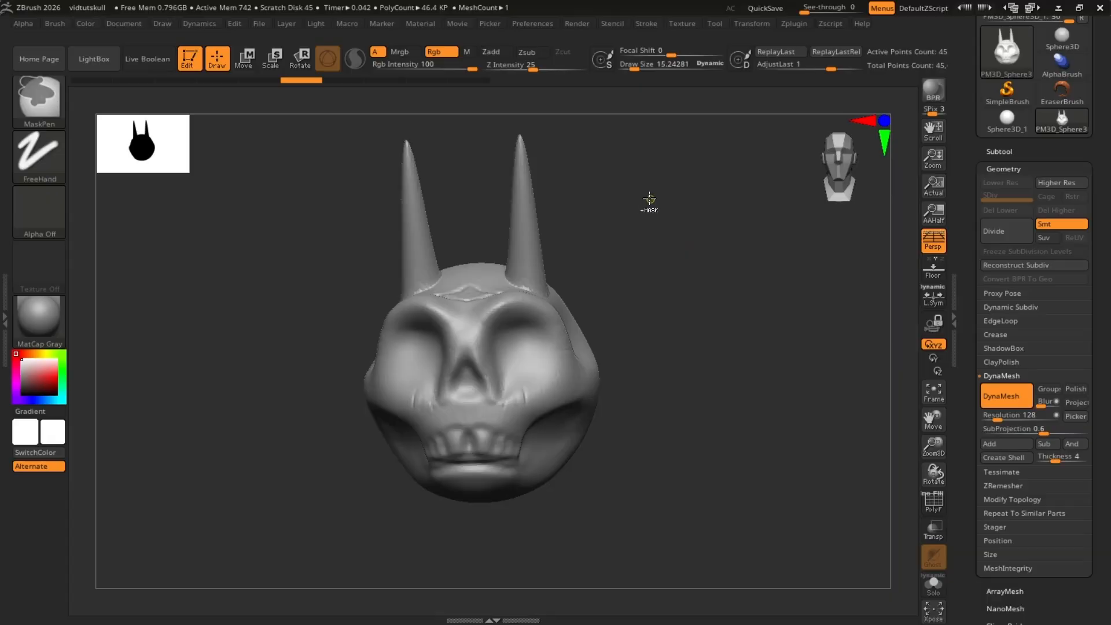
ctrl+drag(665, 225, 762, 358)
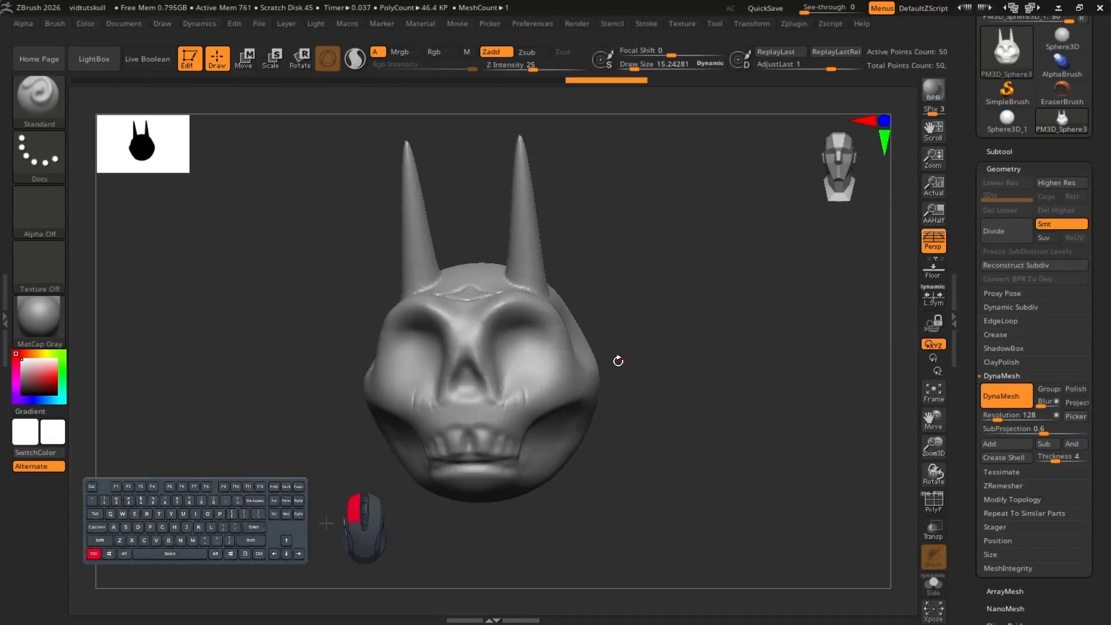
key(shift+f)
ctrl+right_drag(602, 303, 583, 394)
right_drag(649, 272, 621, 245)
key(shift+f)
Try two Standard brush strokes on the side of the remeshed horn.
drag(556, 240, 509, 292)
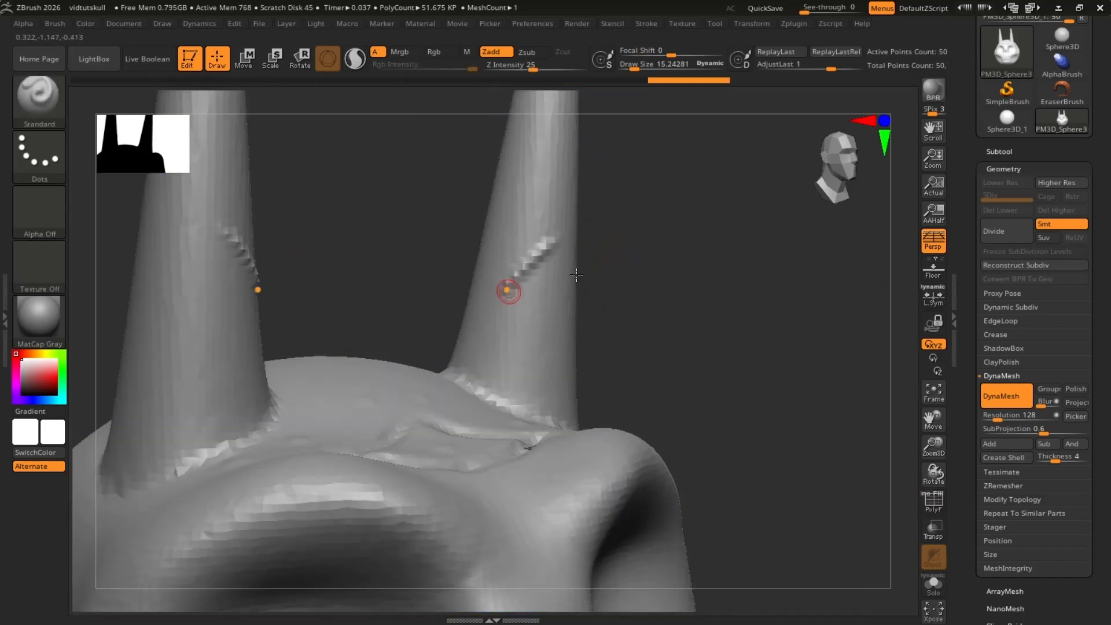
right_drag(643, 295, 609, 292)
right_drag(607, 245, 642, 249)
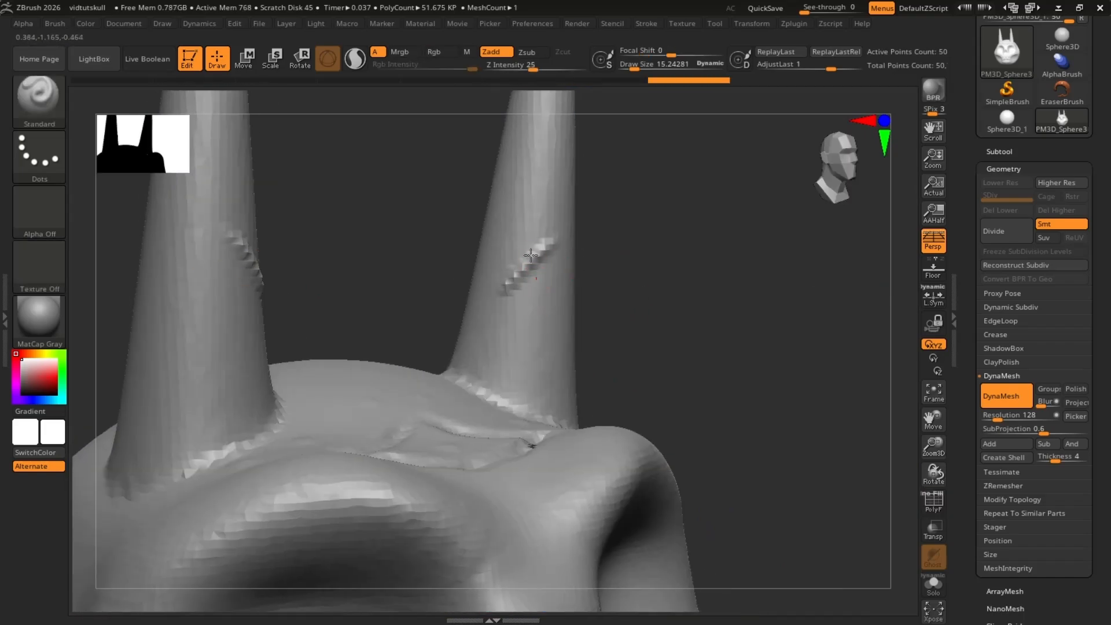
drag(531, 258, 549, 299)
Undo both test strokes on the remeshed horn.
mouse_move(675, 265)
ctrl+right_down()
mouse_move(631, 269)
mouse_move(649, 292)
ctrl+right_up()
key(ctrl+z)
key(ctrl+z)
ctrl+right_drag(650, 292, 618, 278)
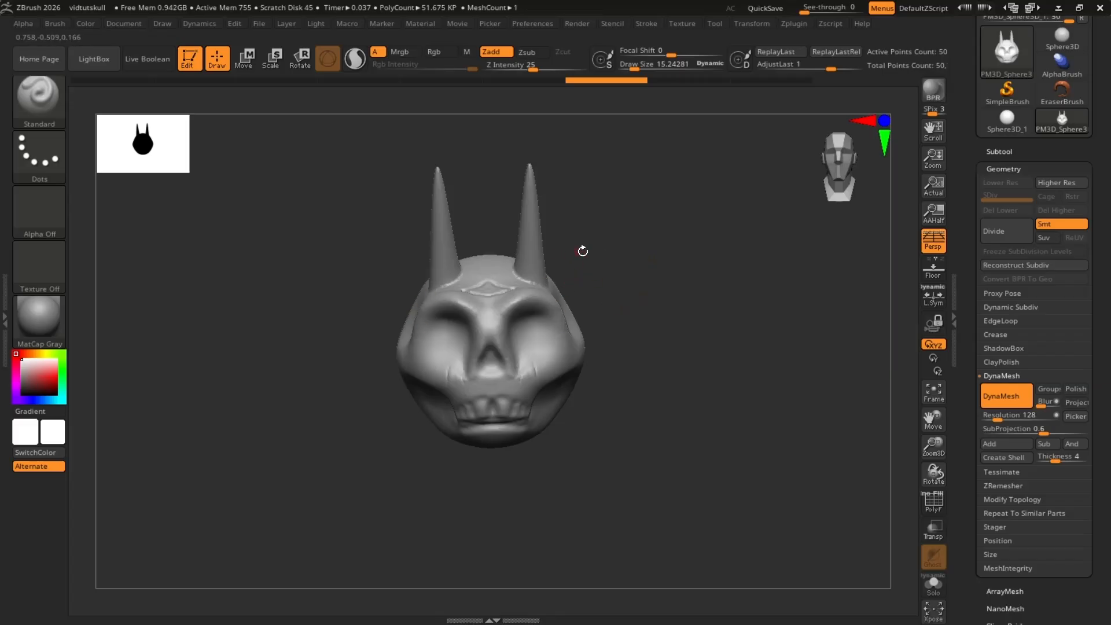
Show the wireframe, raise the DynaMesh resolution to 184 and remesh the horned skull.
ctrl+right_drag(583, 251, 628, 342)
key(shift+f)
ctrl+right_drag(598, 307, 514, 248)
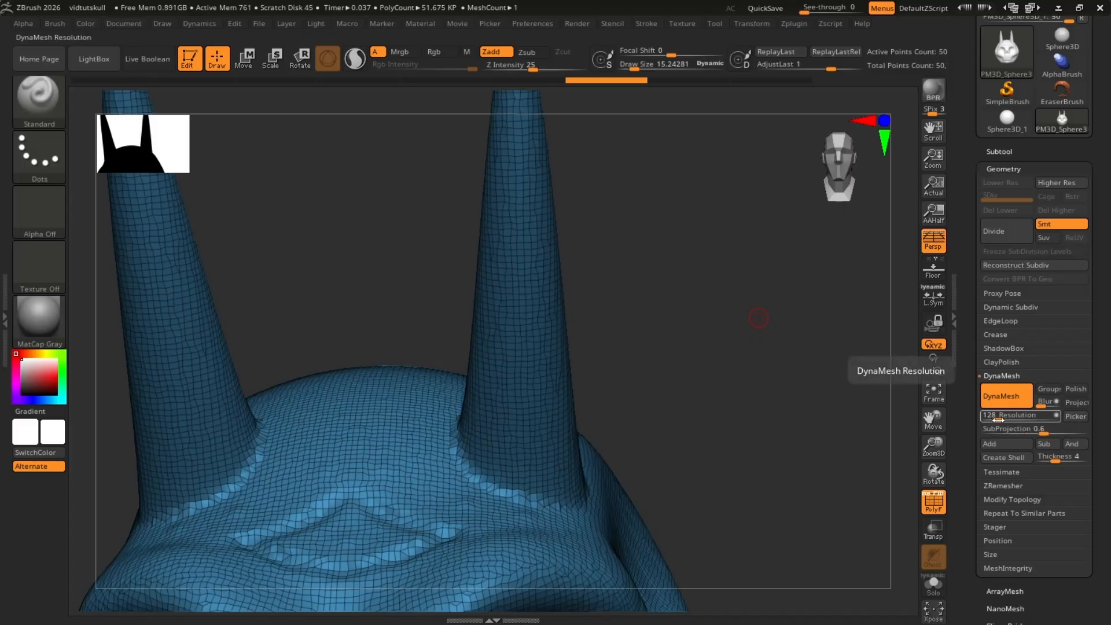
drag(997, 419, 1000, 419)
right_drag(716, 324, 675, 219)
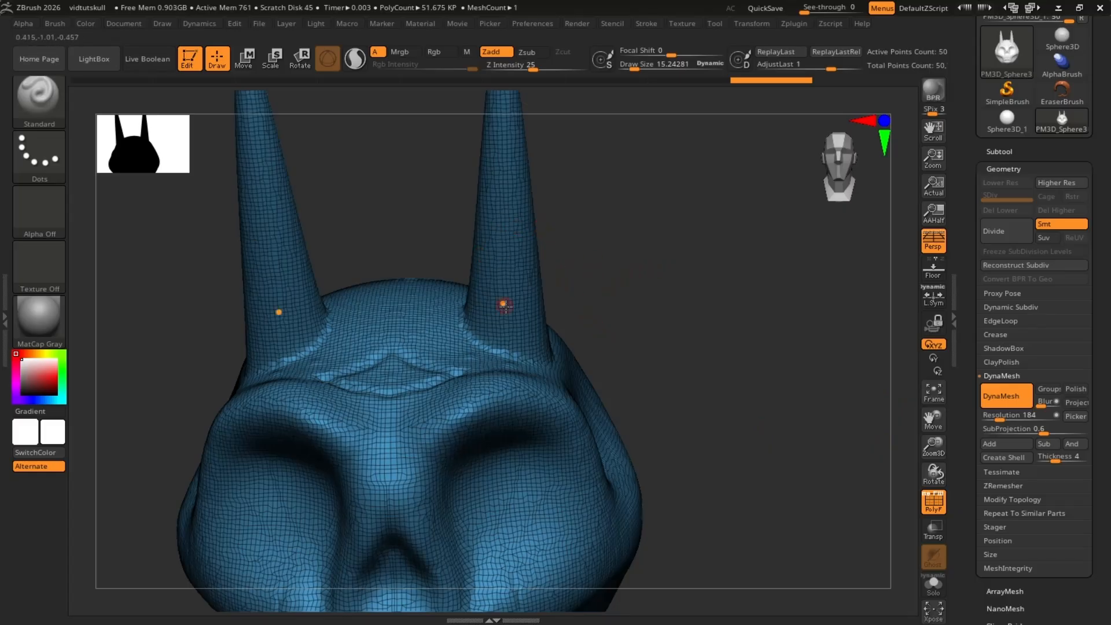
key(shift)
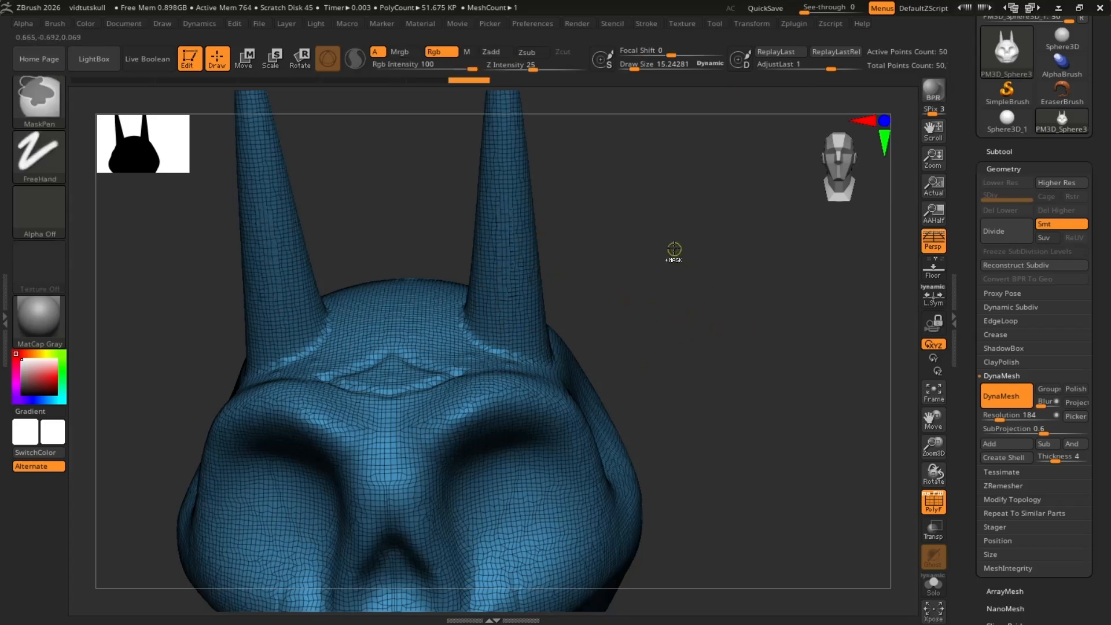
ctrl+drag(675, 249, 734, 349)
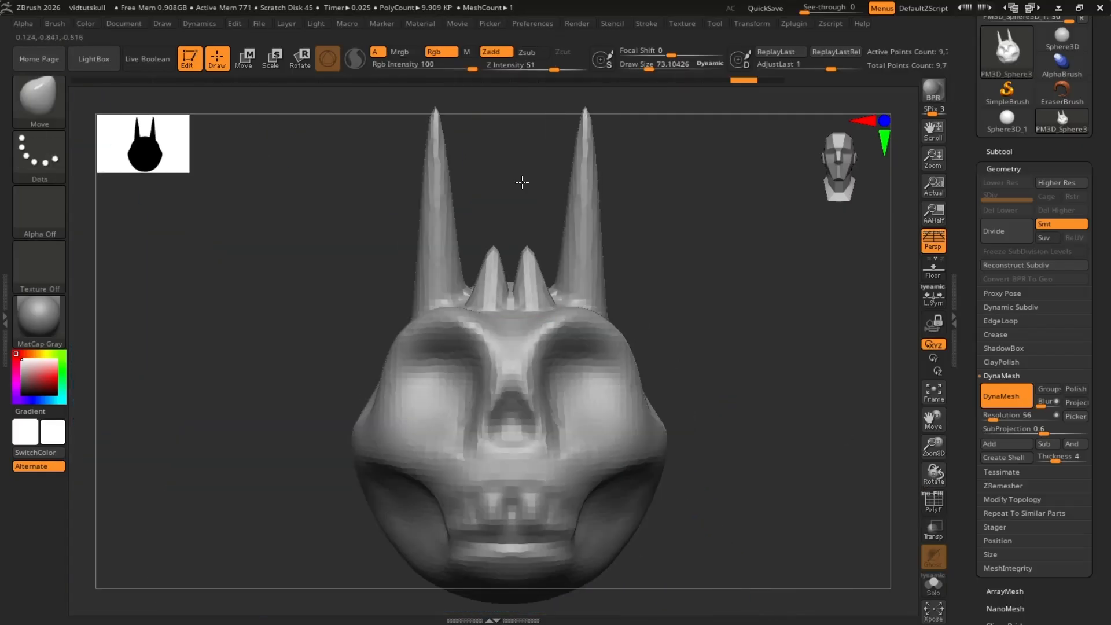
Move the two small central spikes so they cross each other, and show the wireframe around them.
mouse_move(522, 182)
mouse_down()
mouse_move(504, 138)
mouse_move(436, 129)
mouse_move(446, 126)
mouse_up()
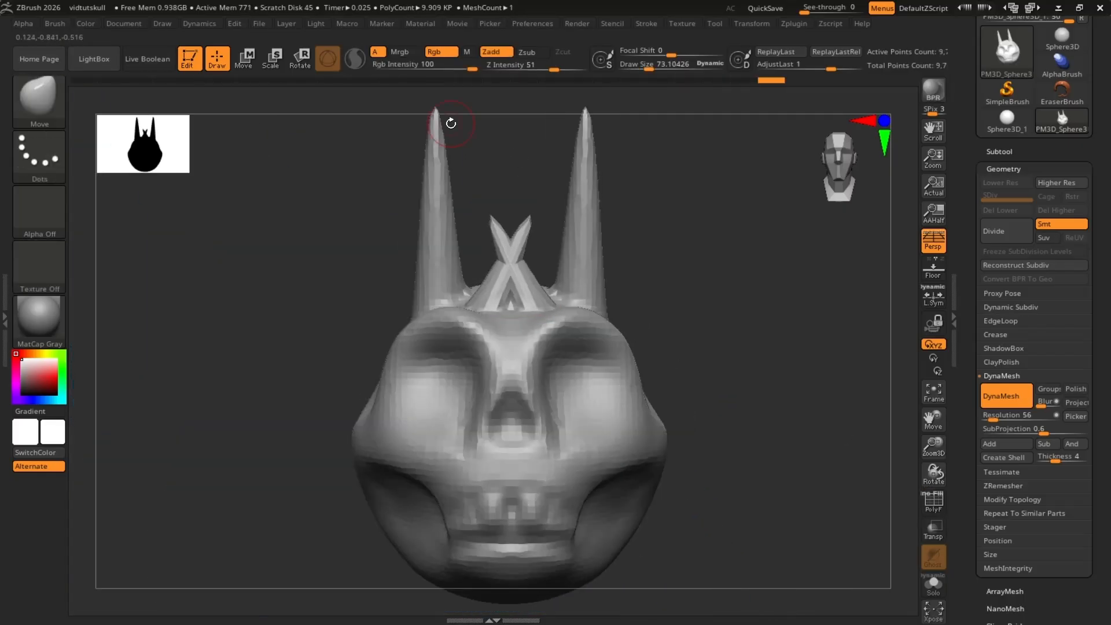
mouse_move(522, 307)
ctrl+right_down()
mouse_move(569, 366)
mouse_move(574, 316)
mouse_move(636, 330)
mouse_move(513, 367)
ctrl+right_up()
key(shift+f)
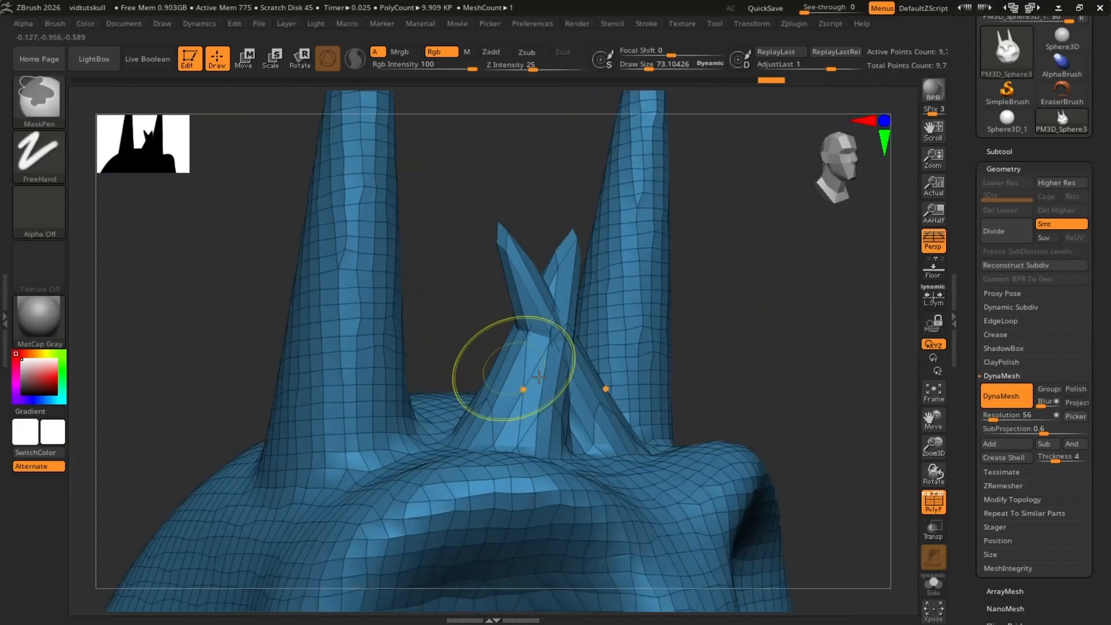
Remesh the skull with DynaMesh while the two central spikes cross, and inspect the intersection from several angles.
right_drag(628, 365, 577, 366)
right_drag(645, 374, 688, 327)
ctrl+drag(733, 201, 803, 327)
mouse_move(544, 293)
right_down()
mouse_move(595, 361)
mouse_move(658, 342)
mouse_move(628, 354)
mouse_move(564, 315)
mouse_move(620, 211)
mouse_move(454, 290)
right_up()
key(shift+f)
shift+drag(458, 247, 488, 318)
mouse_move(489, 317)
right_down()
mouse_move(576, 241)
mouse_move(633, 258)
right_up()
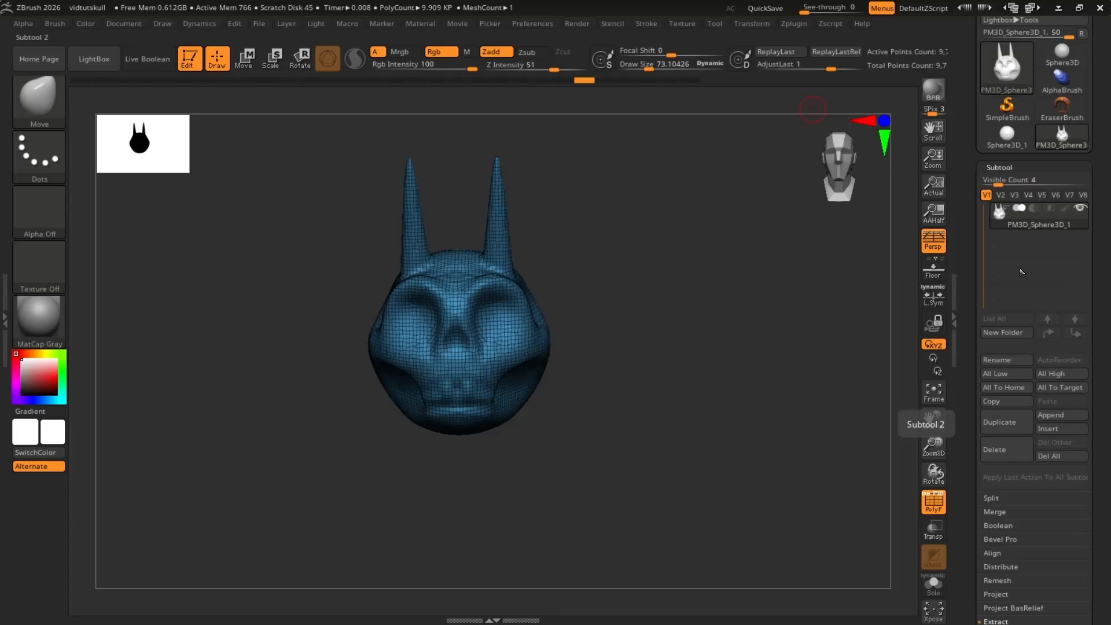
Duplicate the skull subtool, scale one copy down and place it beside the large skull.
click(1006, 422)
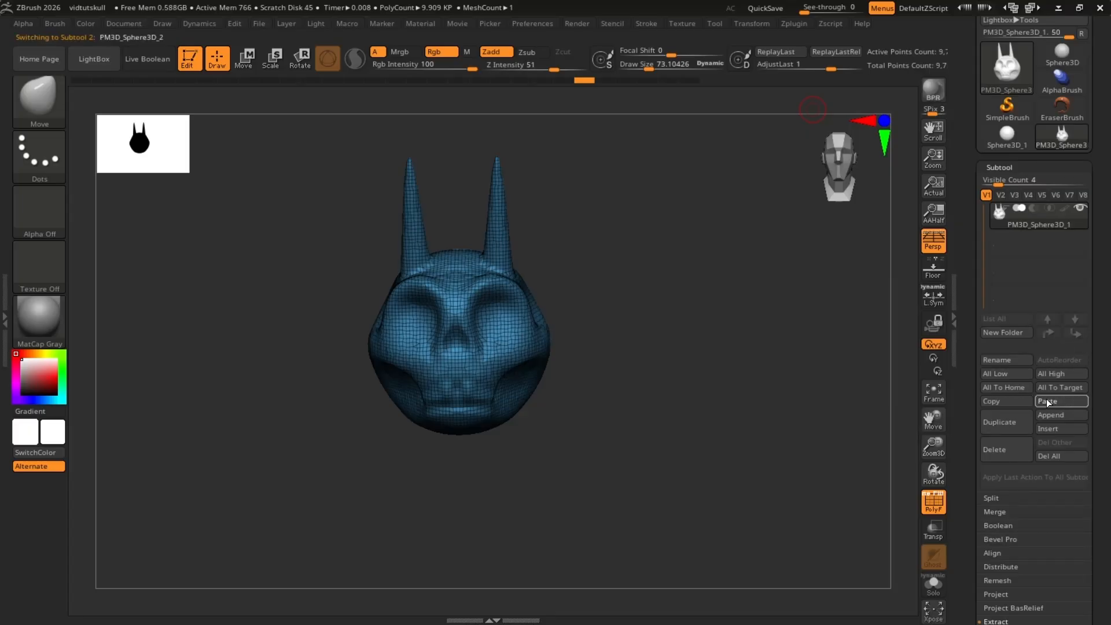
key(w)
drag(375, 344, 584, 344)
drag(672, 335, 701, 339)
drag(786, 336, 765, 339)
key(q)
Select the large and small skulls alternately and compare their wireframes up close.
click(1038, 218)
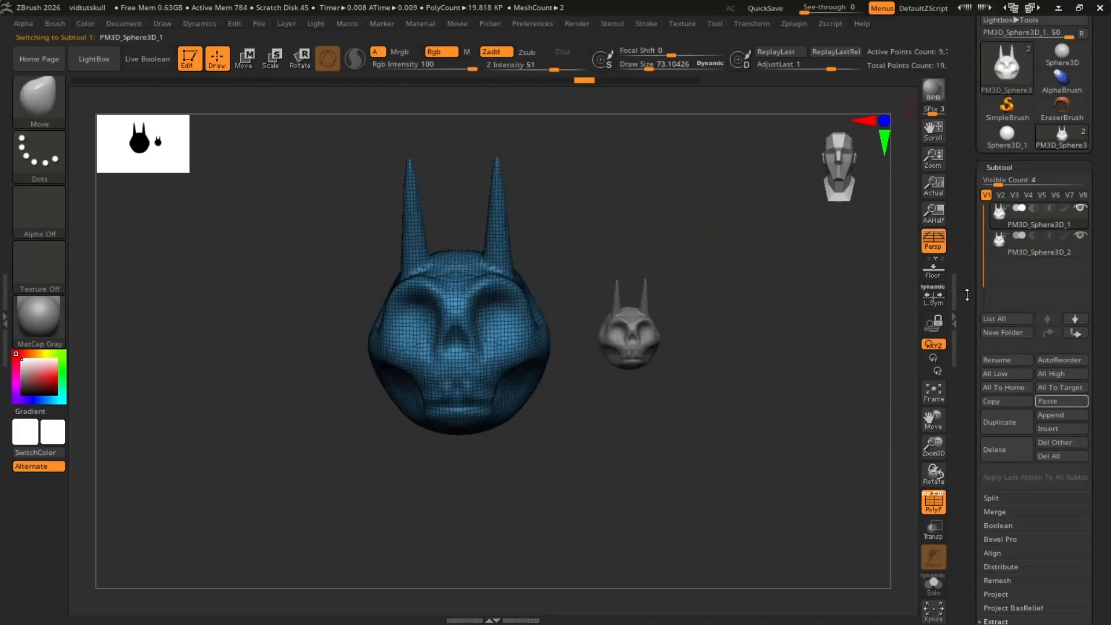
click(954, 296)
alt+click(705, 338)
ctrl+right_drag(692, 342, 736, 353)
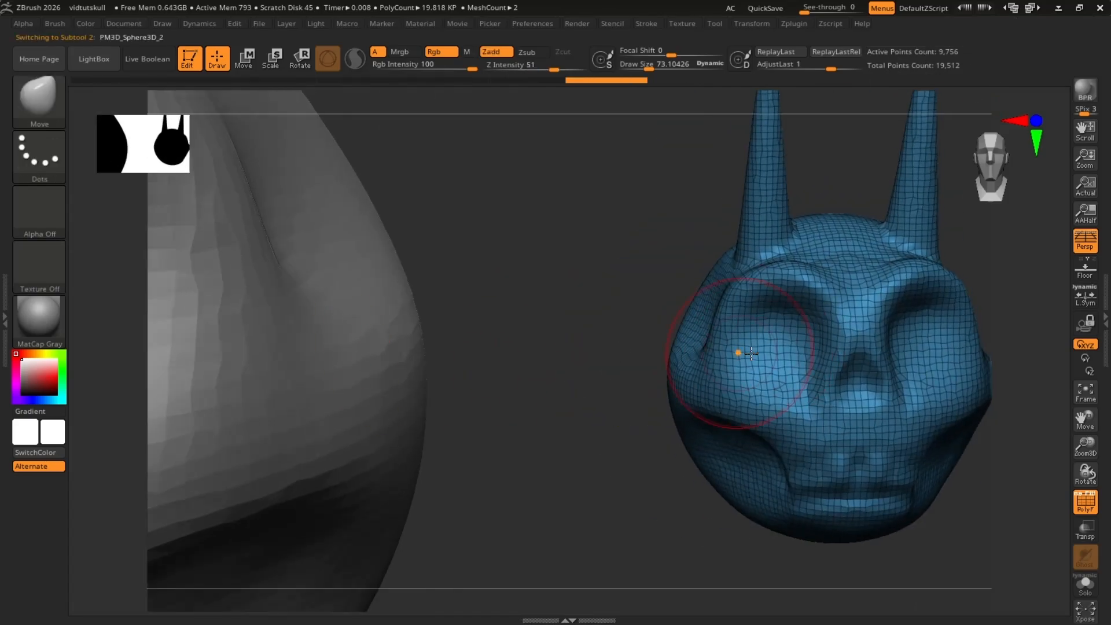
alt+click(261, 334)
alt+click(769, 355)
alt+click(387, 324)
ctrl+right_drag(387, 324, 378, 260)
Set the large skull's DynaMesh resolution to 120 and remesh it.
click(1106, 377)
click(1003, 166)
click(1003, 184)
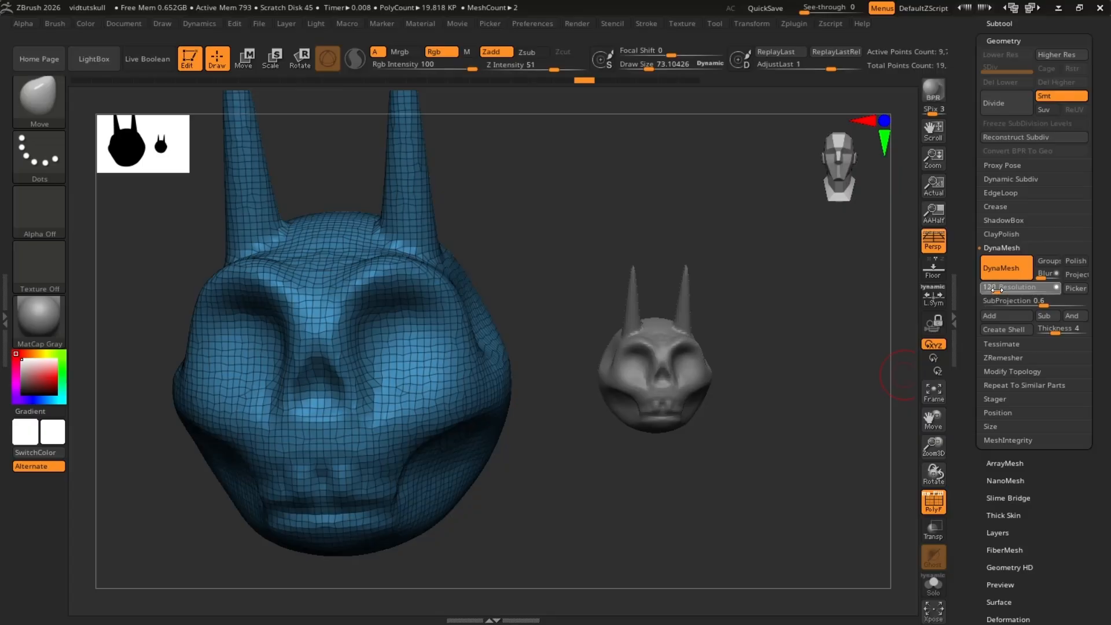
click(998, 289)
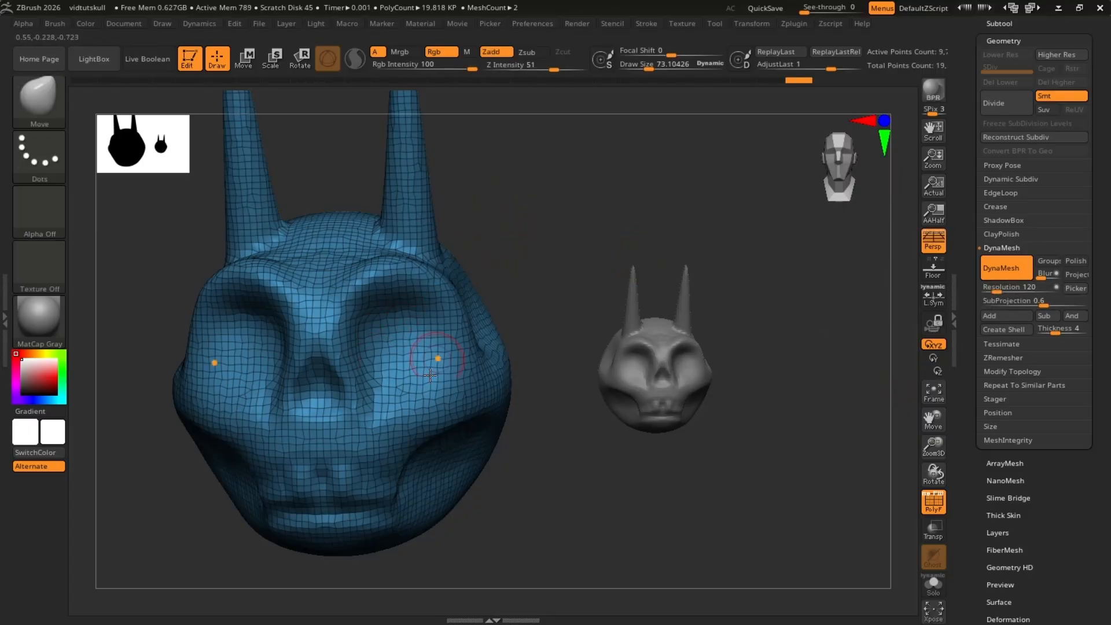
key(shift)
ctrl+drag(529, 154, 654, 243)
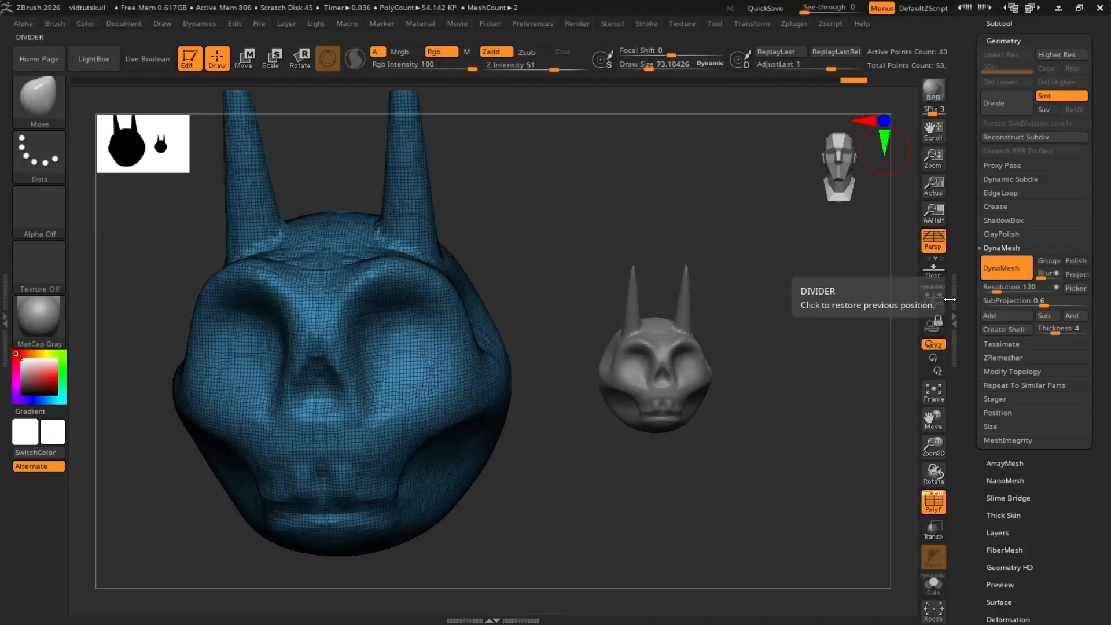
Select the small skull, set its DynaMesh resolution to 120 and remesh it.
alt+click(660, 365)
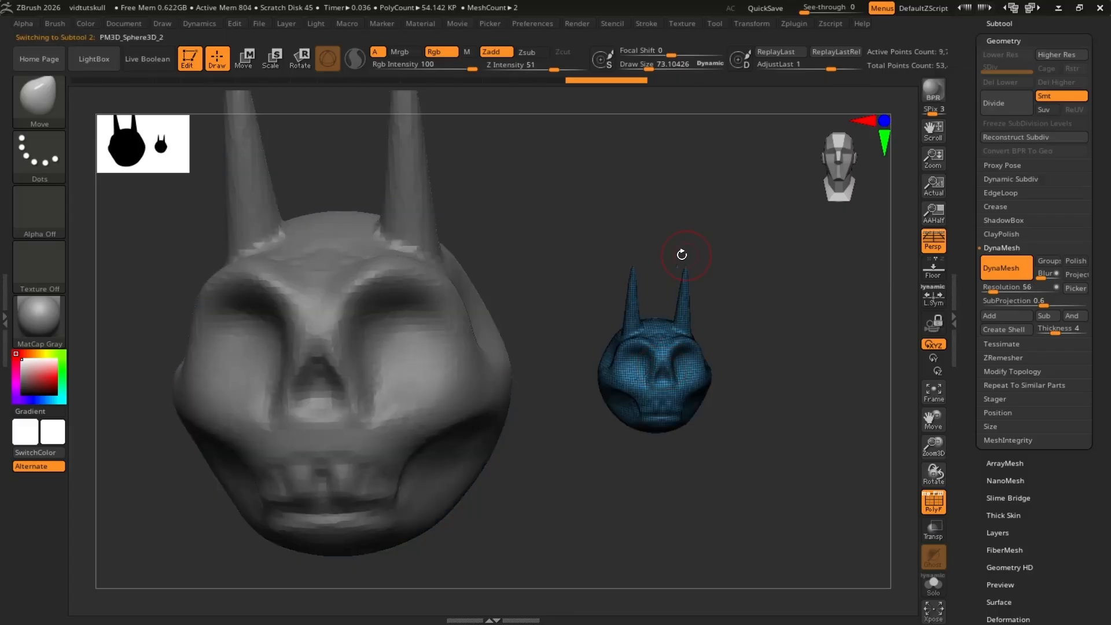
click(995, 288)
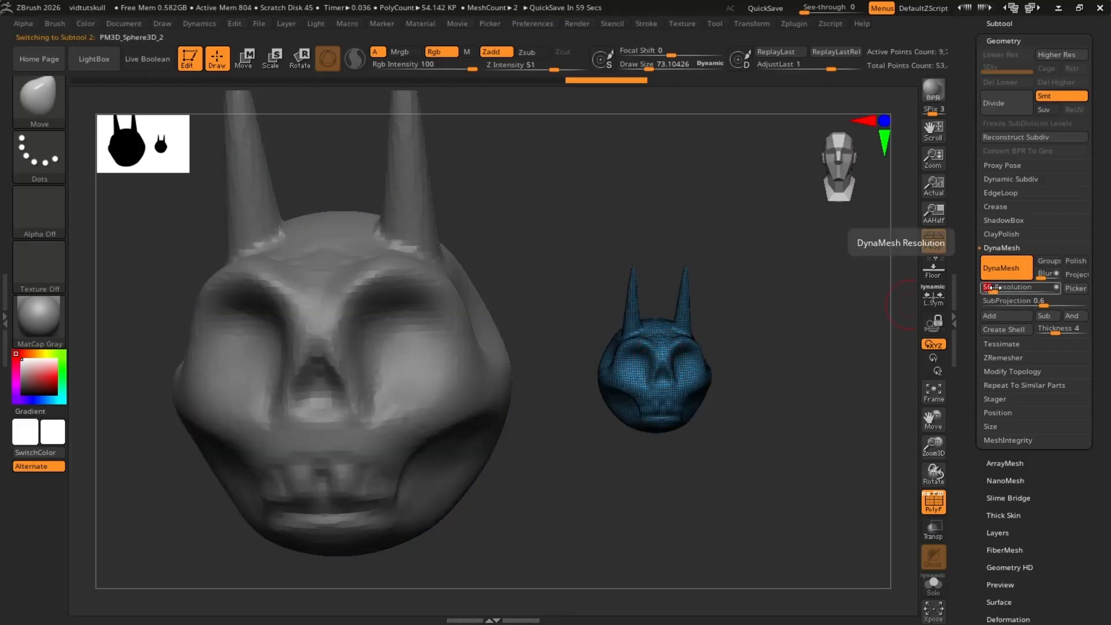
drag(995, 288, 998, 287)
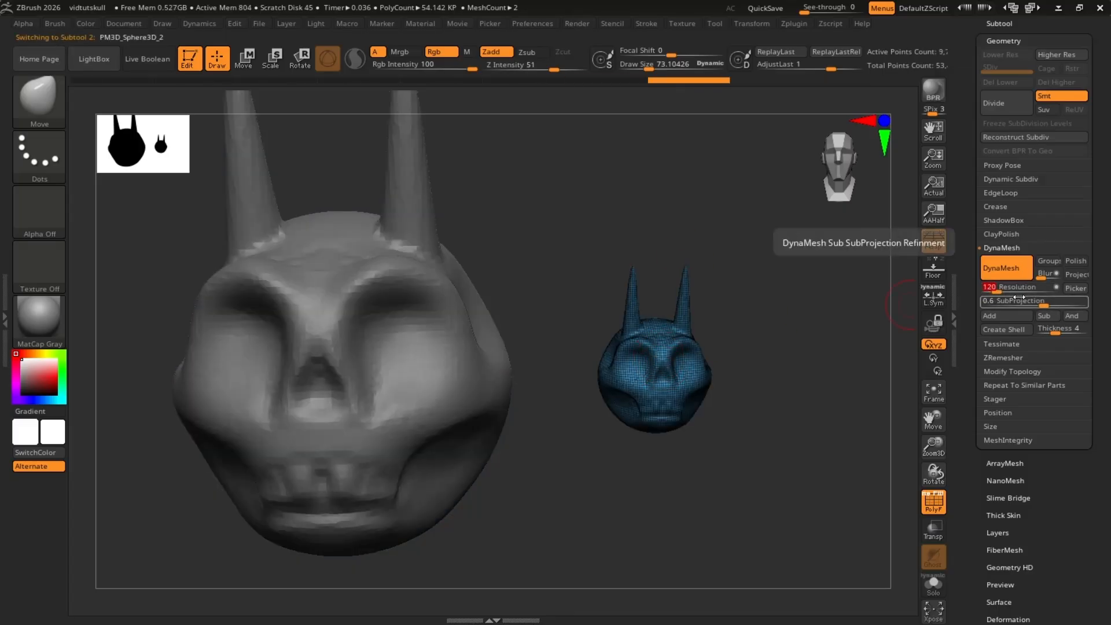
ctrl+drag(759, 325, 805, 379)
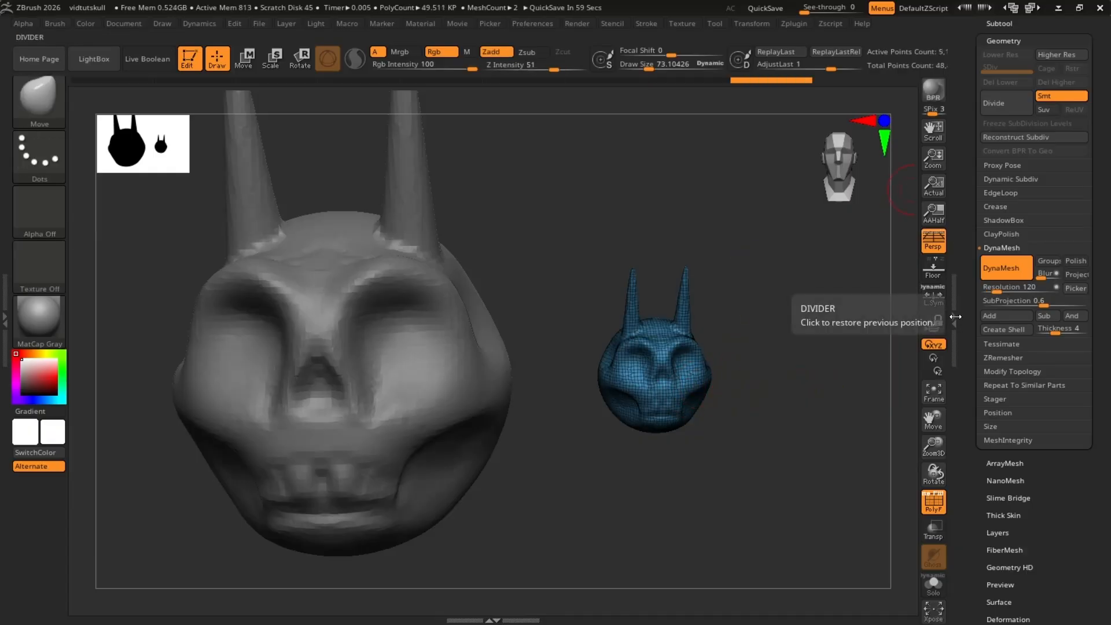
Switch between the large and small skulls to compare their polygon density at the same DynaMesh resolution.
click(956, 317)
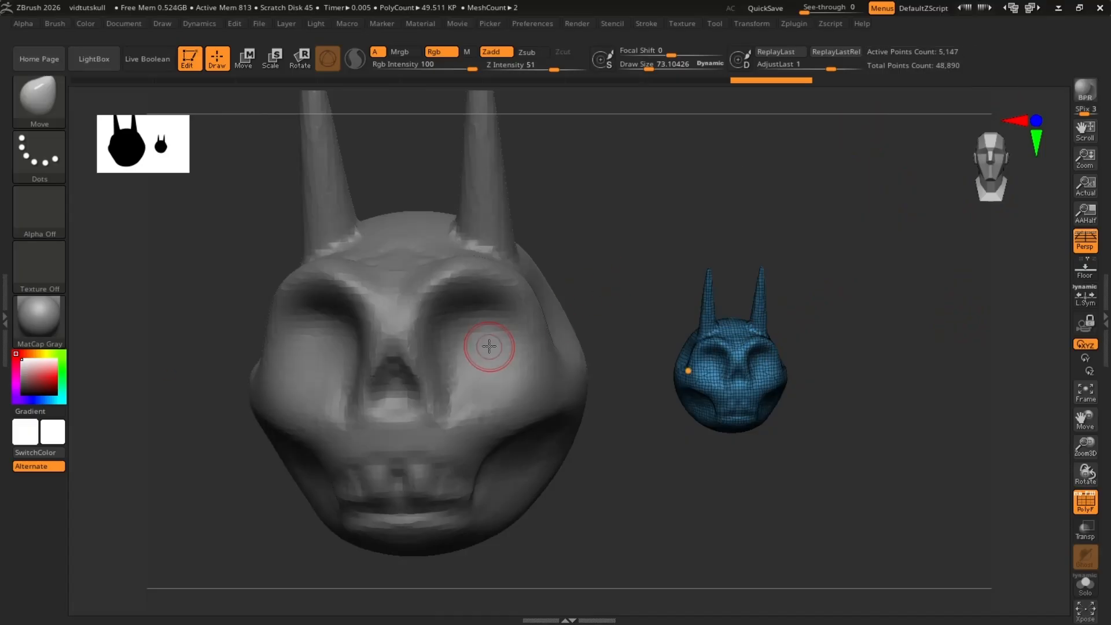
alt+click(489, 346)
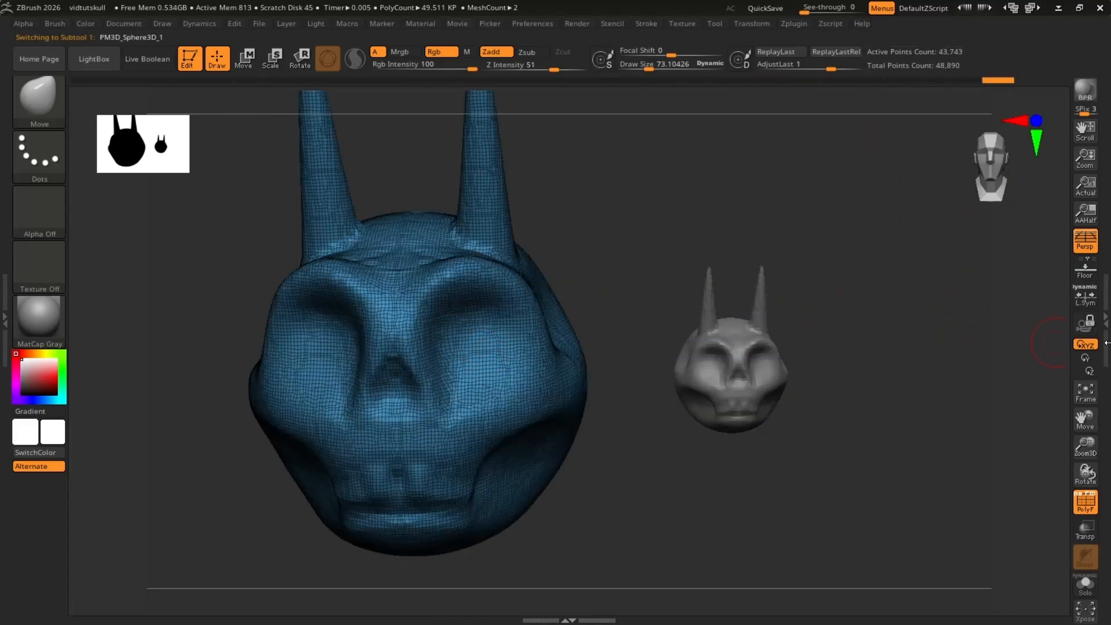
click(1106, 342)
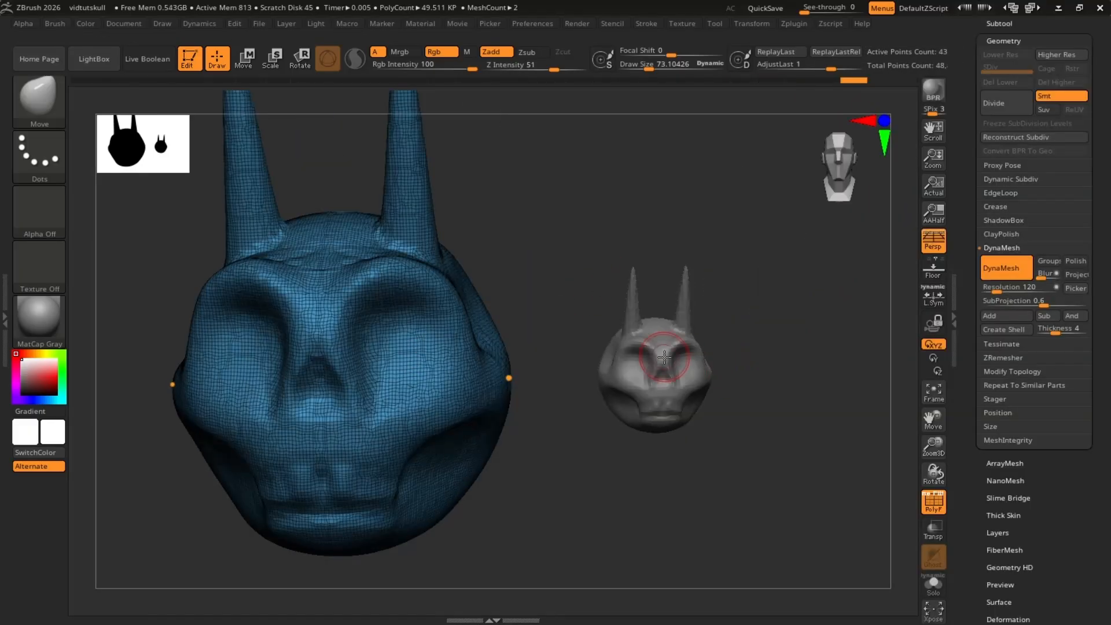
alt+click(664, 357)
alt+click(390, 374)
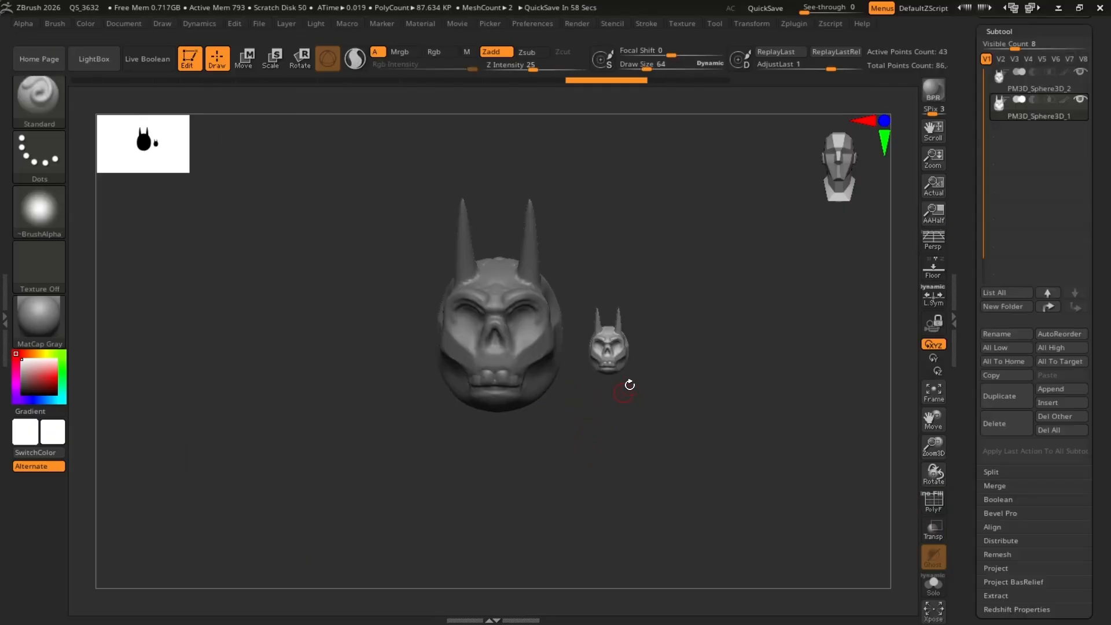
Dock the Draw palette in the side tray to expose its size preview.
click(5, 322)
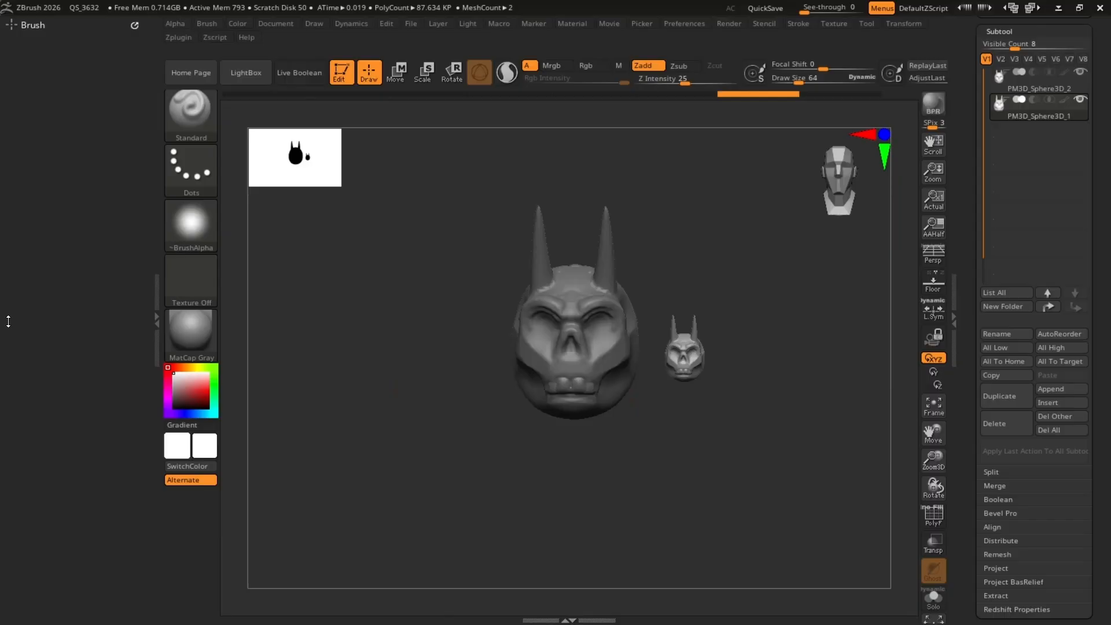
click(313, 23)
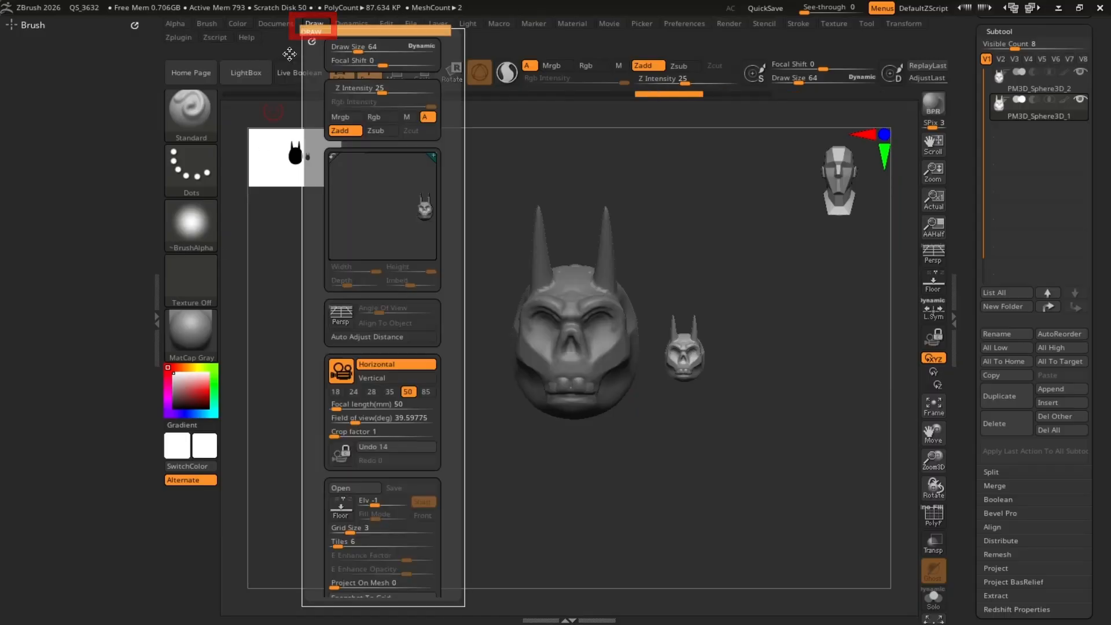
mouse_move(313, 23)
mouse_down()
mouse_move(49, 87)
mouse_move(73, 225)
mouse_up()
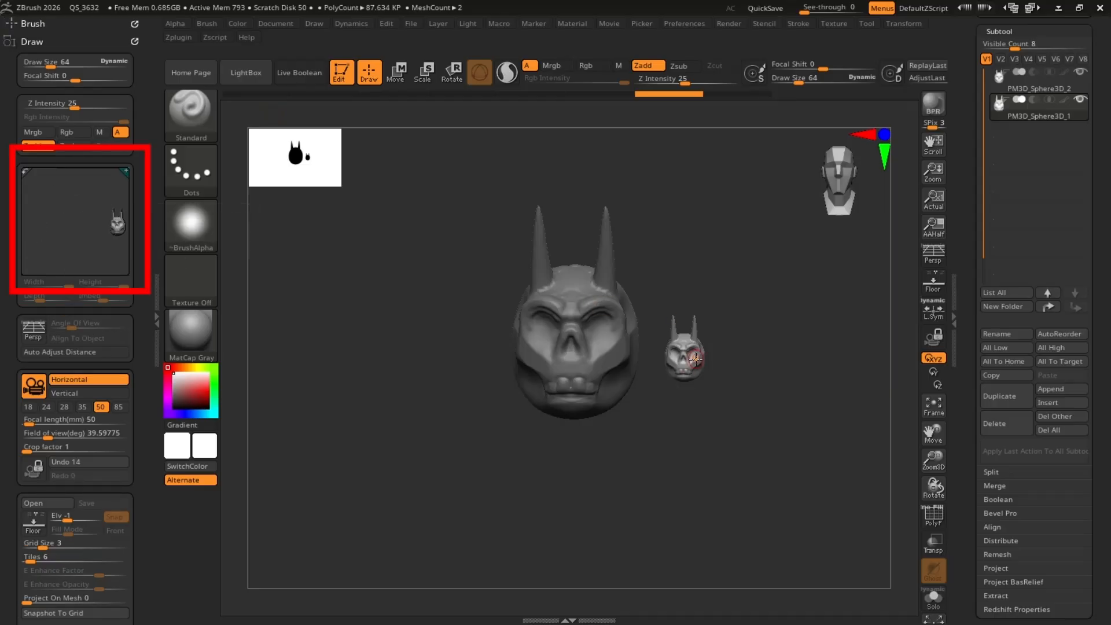
Show the wireframe and select each detailed skull in turn to compare its density and its size in the Draw preview.
key(shift+f)
scroll(674, 328, up, 3)
scroll(699, 356, up, 3)
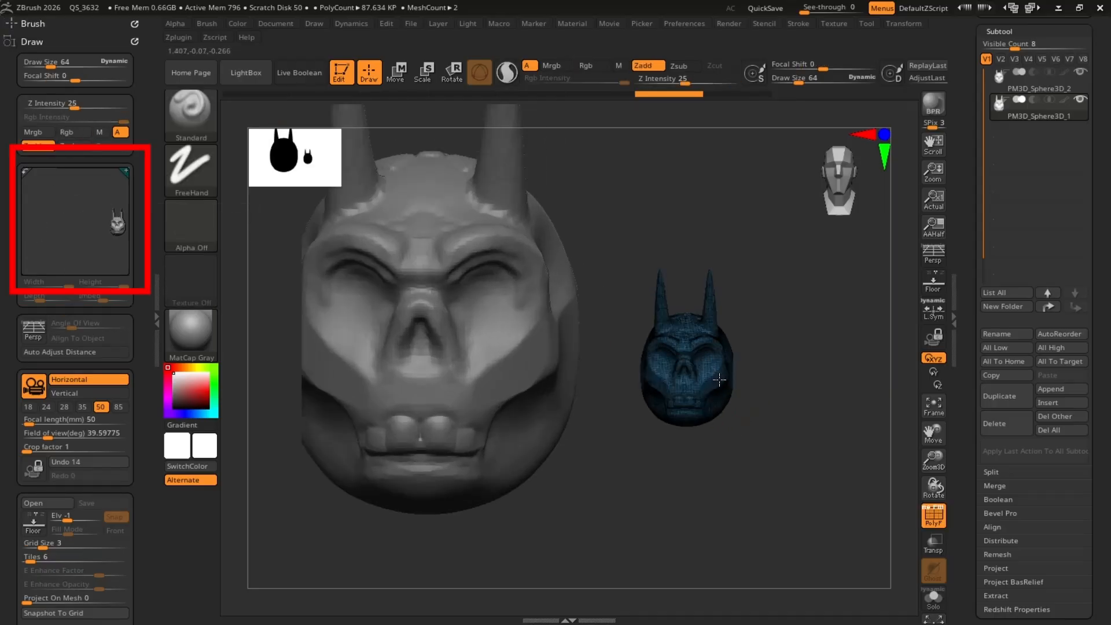
scroll(740, 382, down, 2)
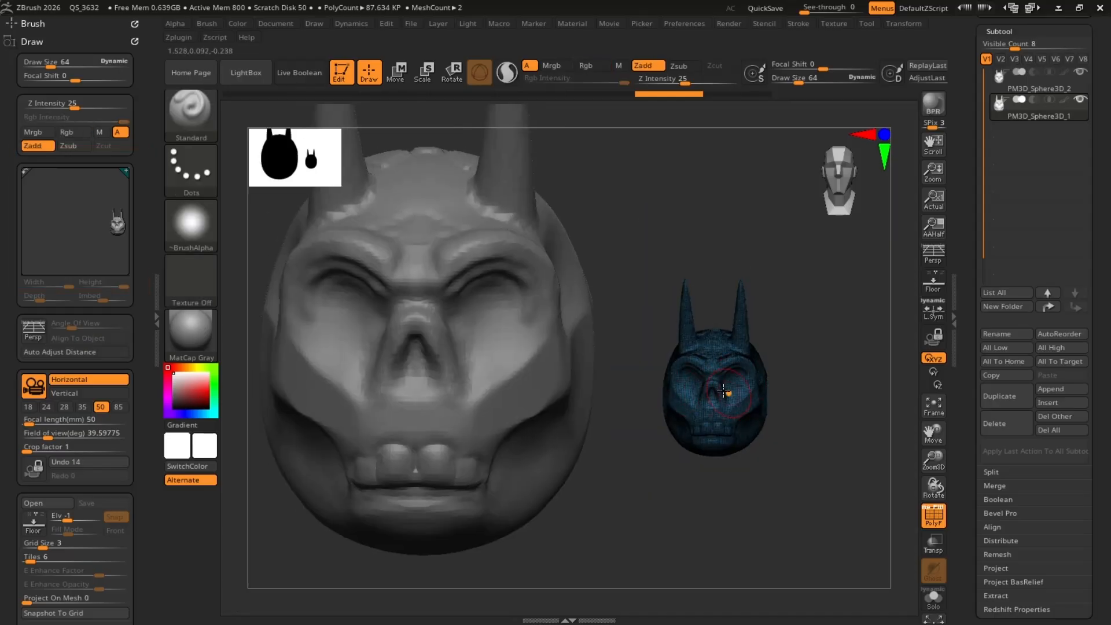
alt+click(504, 335)
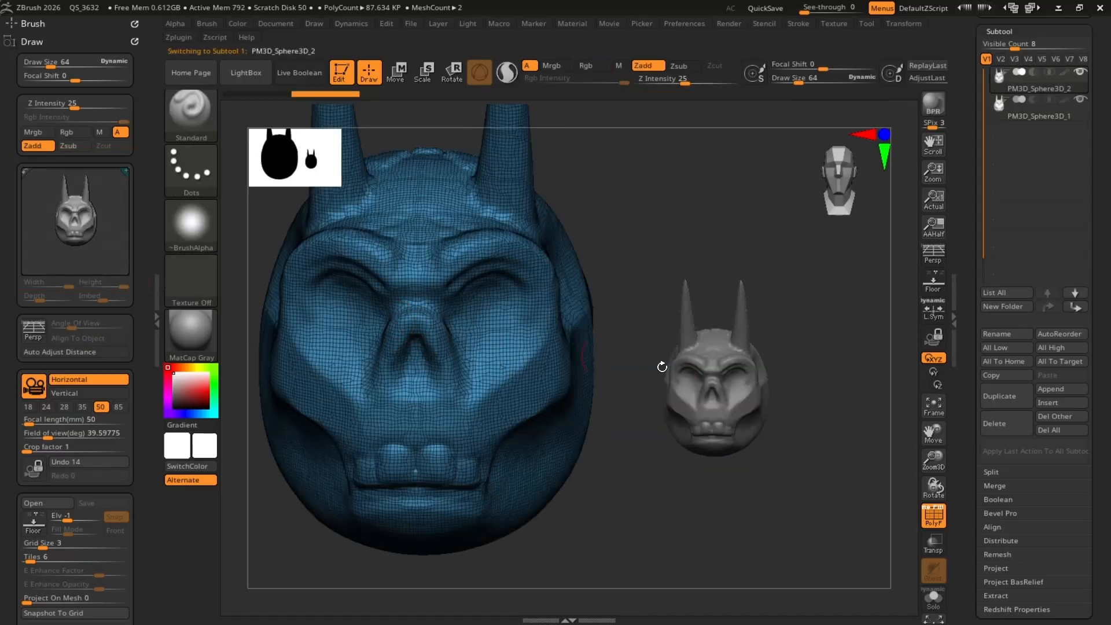
alt+click(731, 380)
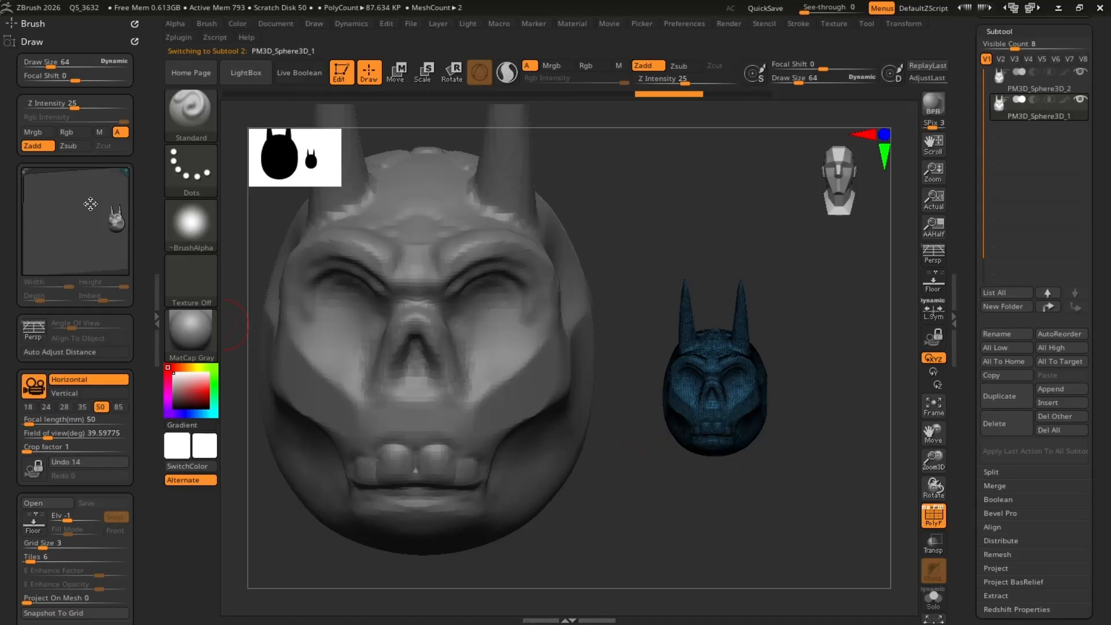
mouse_move(93, 212)
mouse_down()
mouse_move(77, 216)
mouse_move(95, 214)
mouse_up()
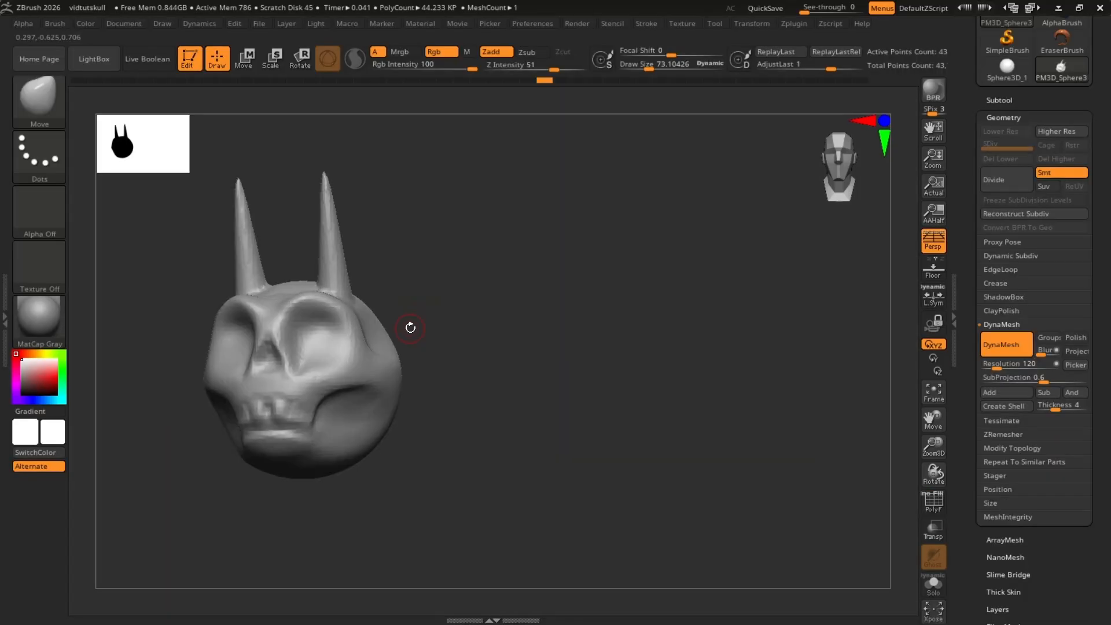
Turn the single horned skull to face the front and show its wireframe.
drag(409, 324, 427, 352)
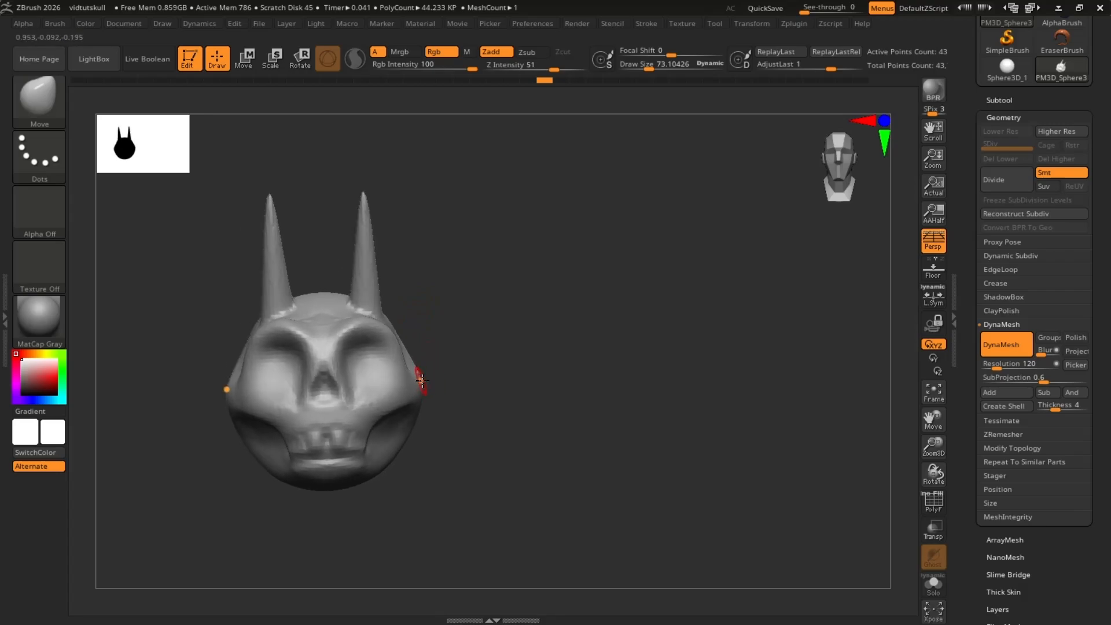
alt+drag(446, 378, 502, 315)
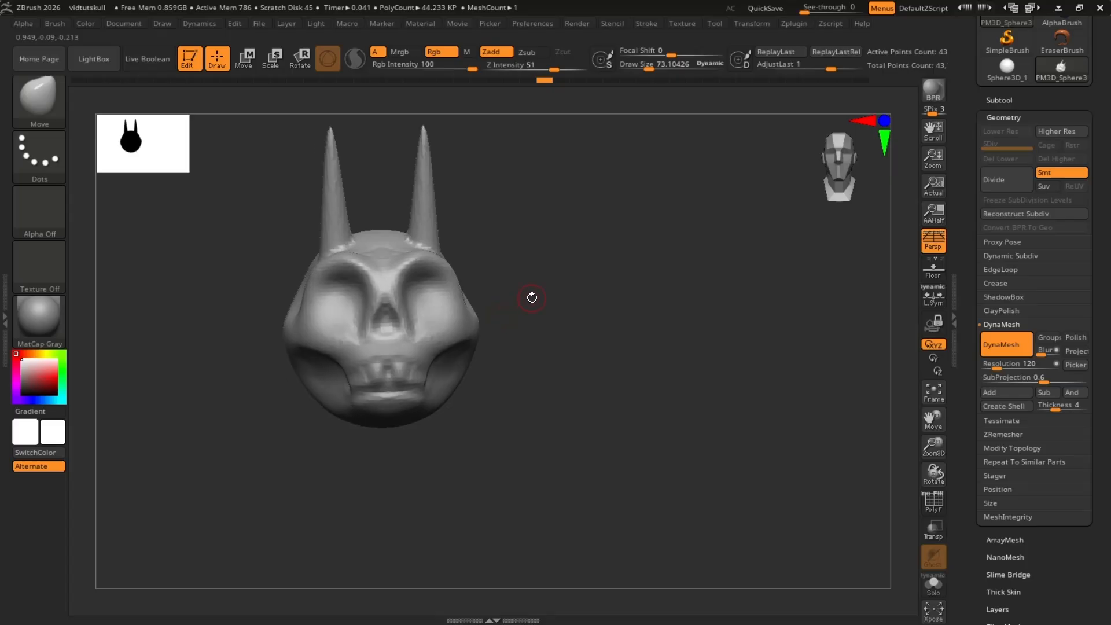
key(shift+f)
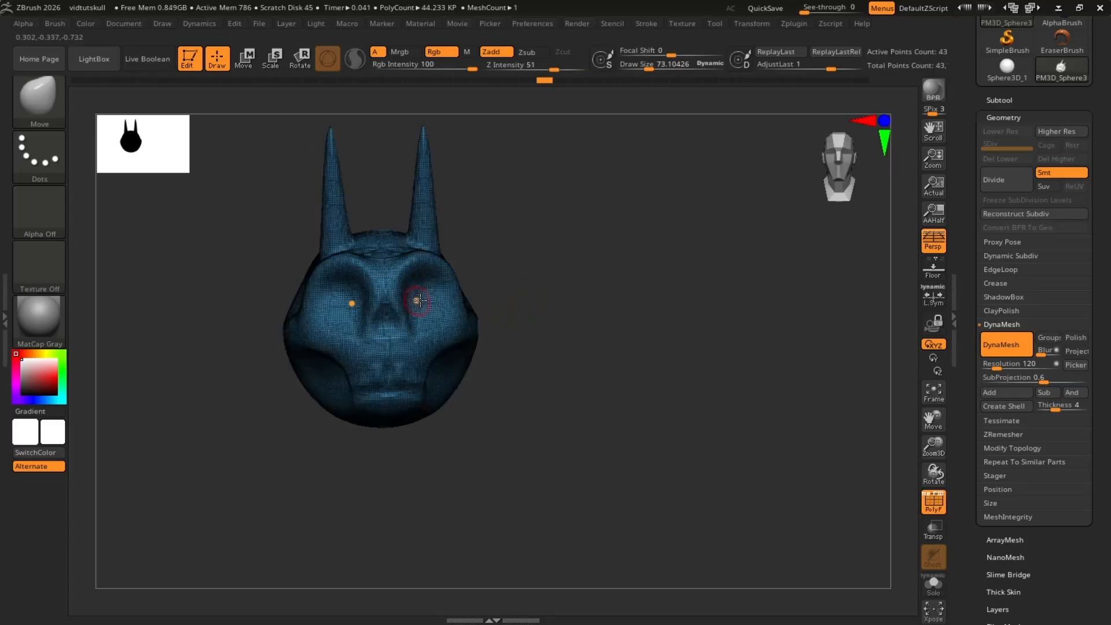
ctrl+right_drag(531, 311, 524, 352)
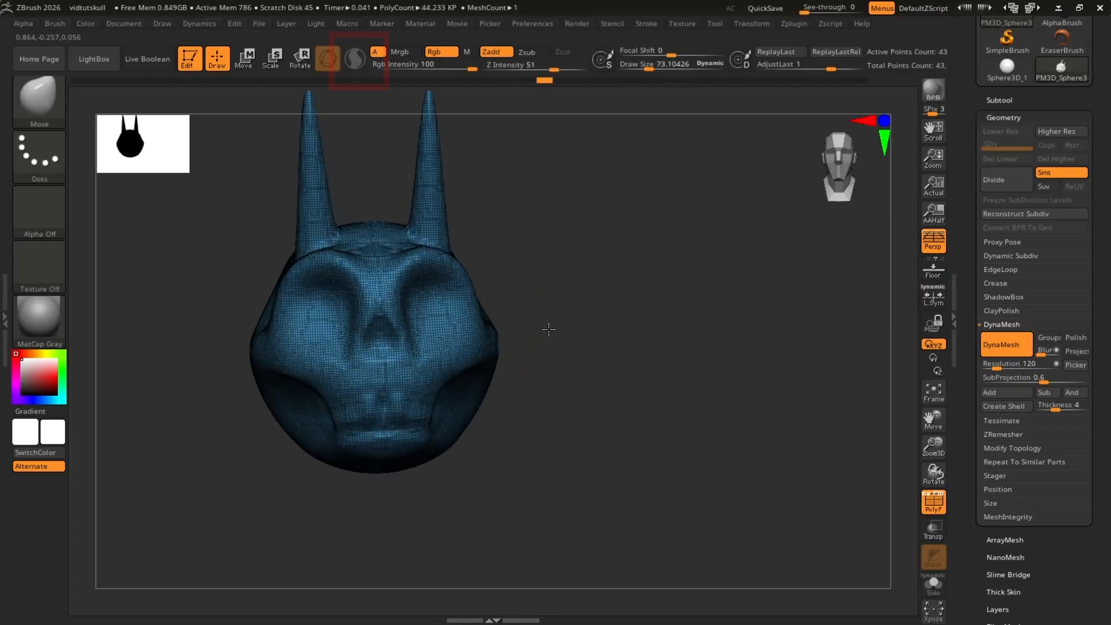
Pull a long symmetrical spike out of each side of the skull with the Move brush, remesh with DynaMesh and inspect the spike's polygons.
mouse_move(549, 329)
mouse_down()
mouse_move(510, 335)
mouse_move(644, 346)
mouse_up()
drag(555, 360, 578, 355)
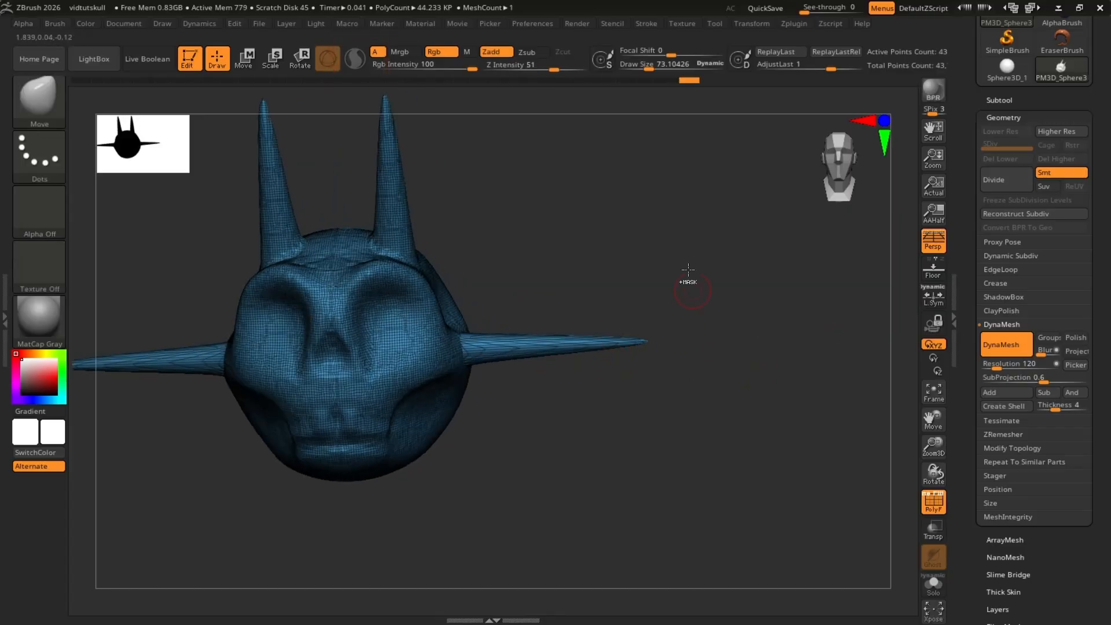
mouse_move(688, 270)
mouse_down()
mouse_move(579, 364)
mouse_move(509, 390)
mouse_up()
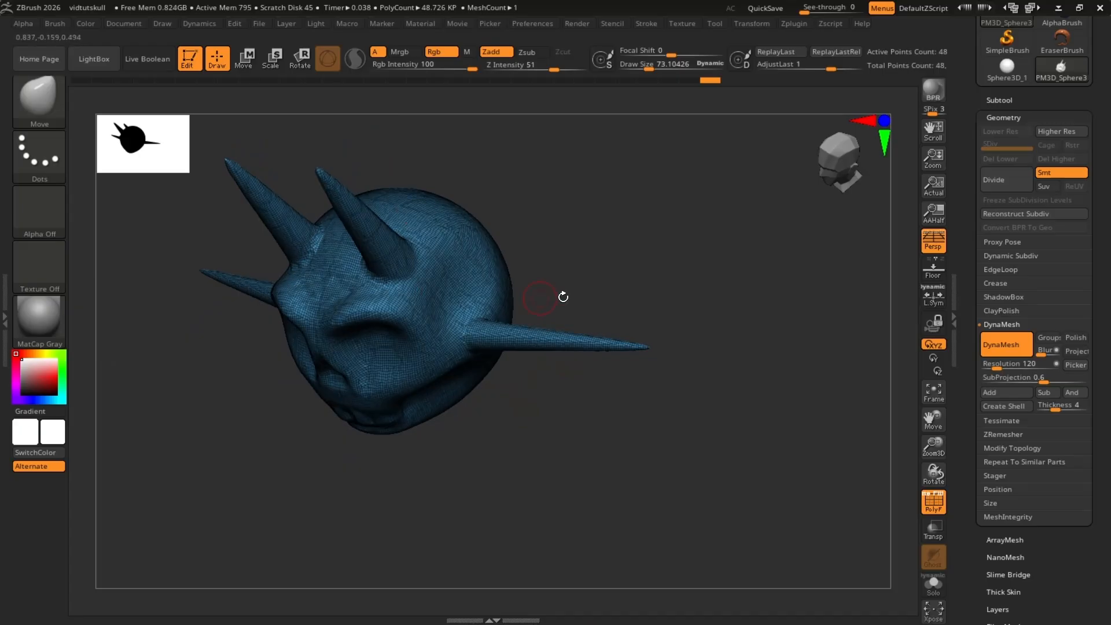
mouse_move(565, 297)
mouse_down()
mouse_move(722, 339)
mouse_move(676, 300)
mouse_up()
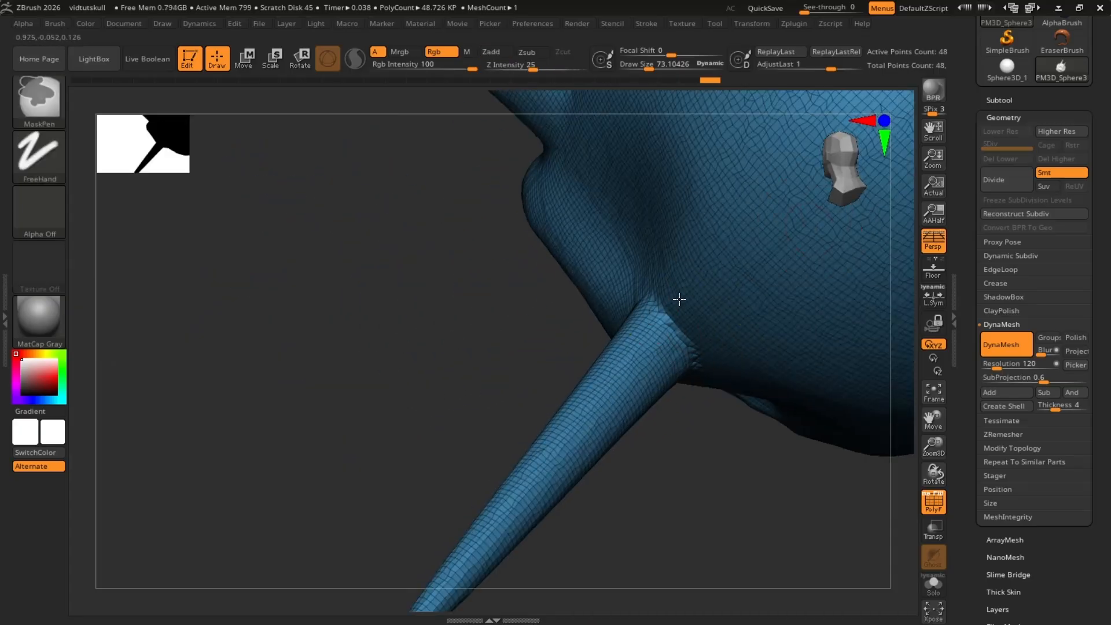
mouse_move(648, 463)
mouse_down()
mouse_move(497, 521)
mouse_move(556, 486)
mouse_up()
drag(733, 295, 630, 292)
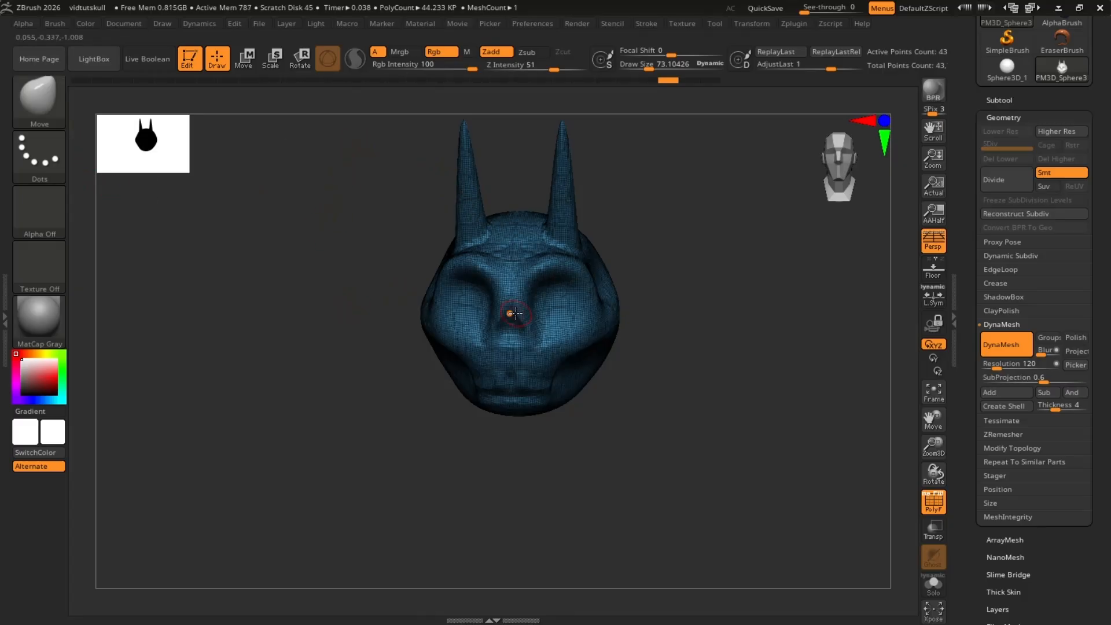
Choose the SnakeHook brush and dismiss the note recommending SculptrisPro mode.
click(33, 93)
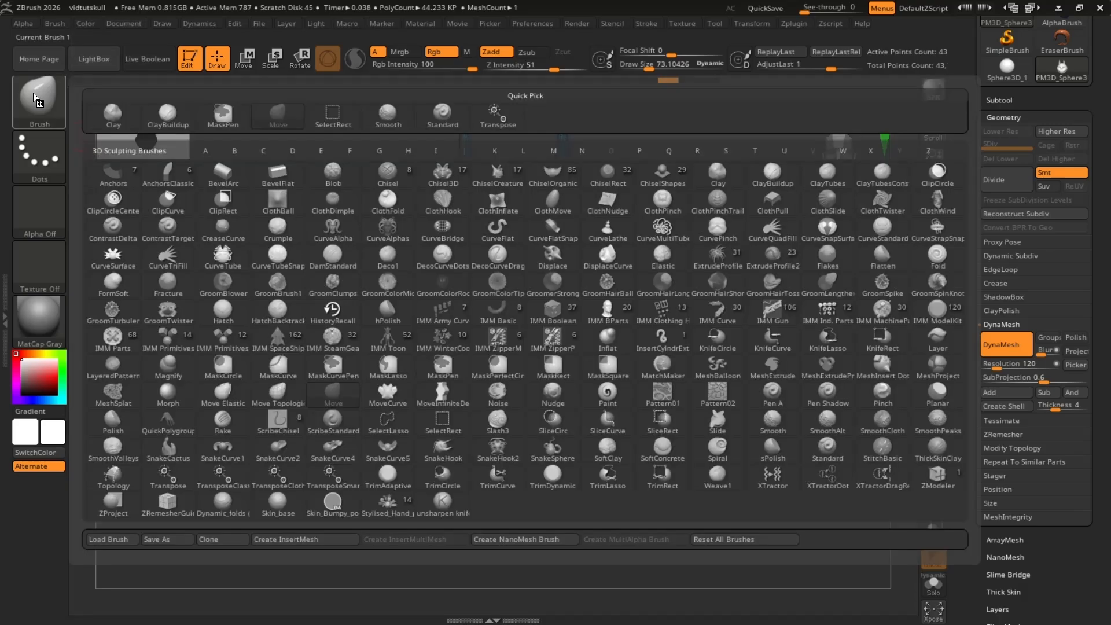
key(s)
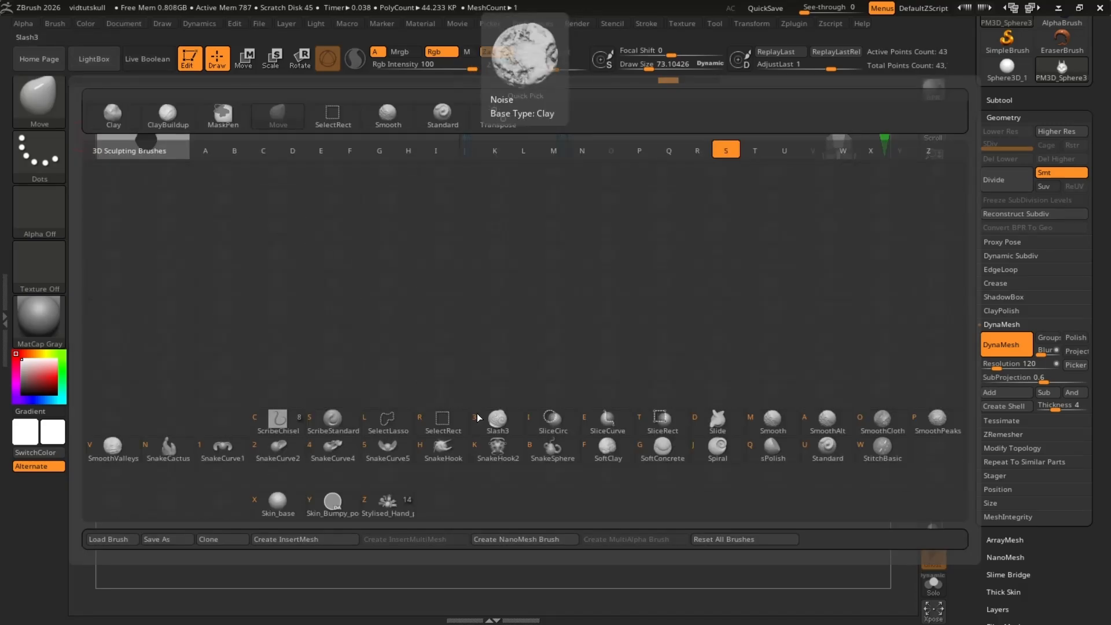
click(435, 457)
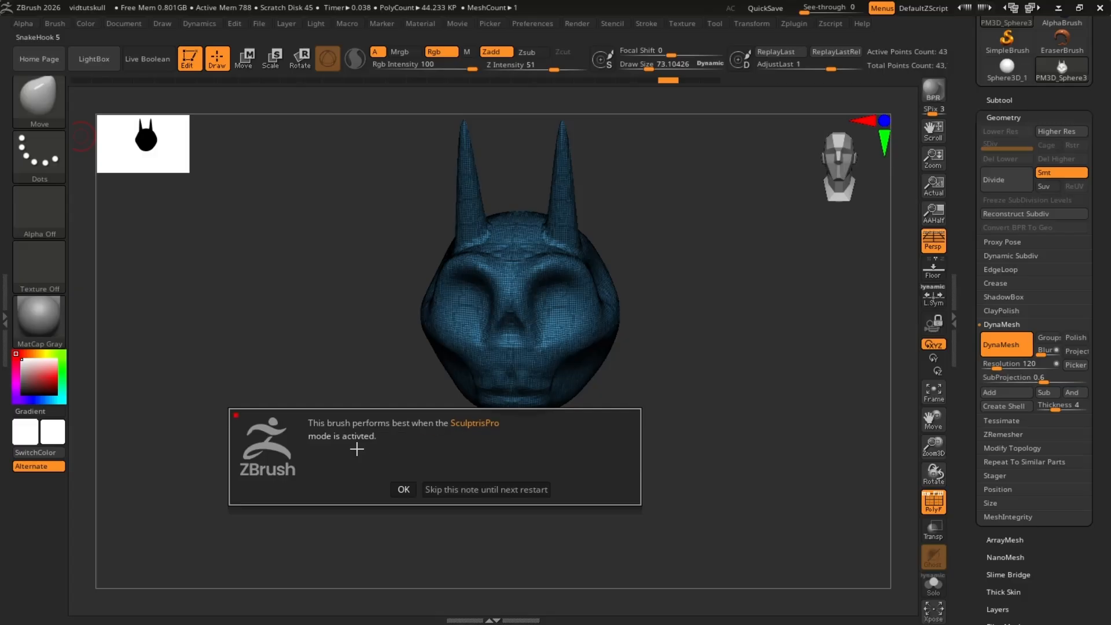
click(402, 489)
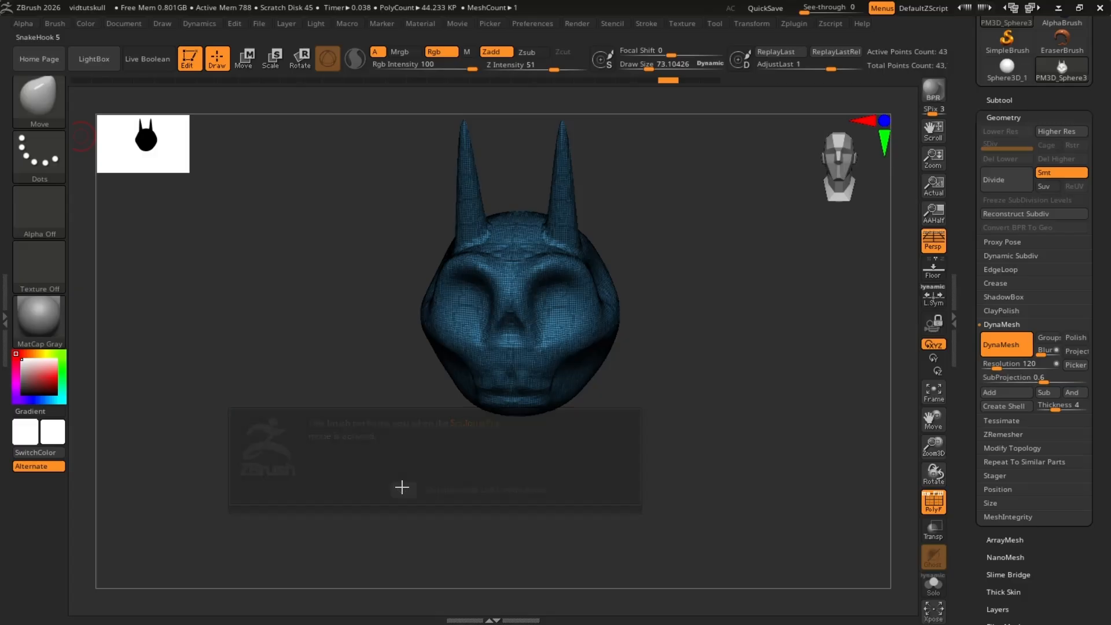
Turn on SculptrisPro mode, try pulling a broad SnakeHook spike from the skull's side at draw size about 229, and undo it.
click(353, 59)
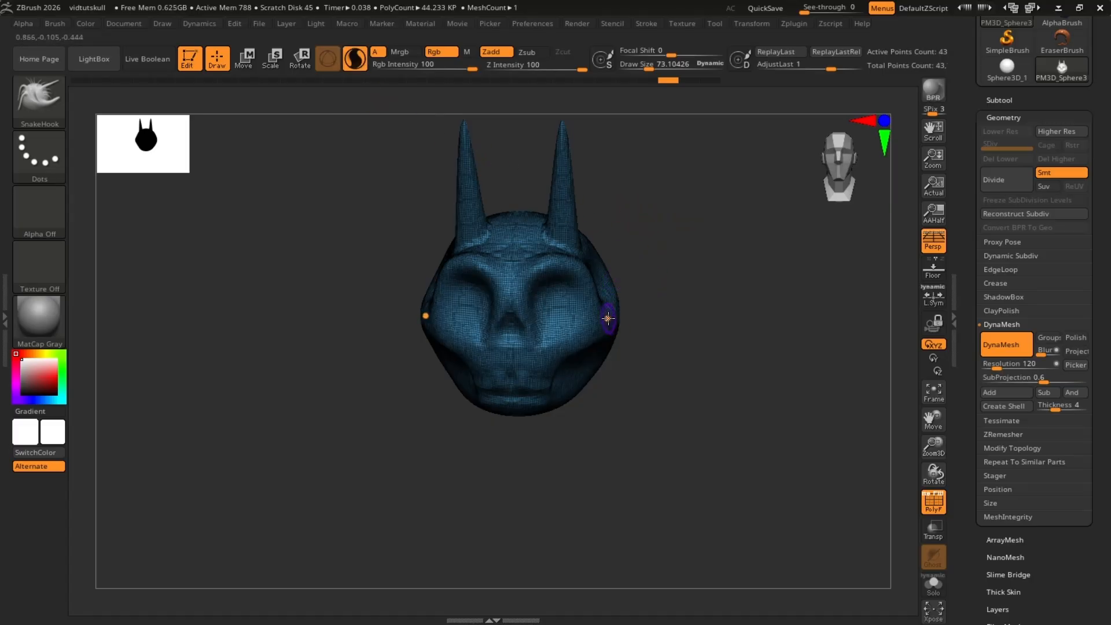
mouse_move(646, 317)
mouse_down()
mouse_move(702, 325)
mouse_move(735, 373)
mouse_up()
key(ctrl+z)
key(s)
drag(659, 309, 679, 310)
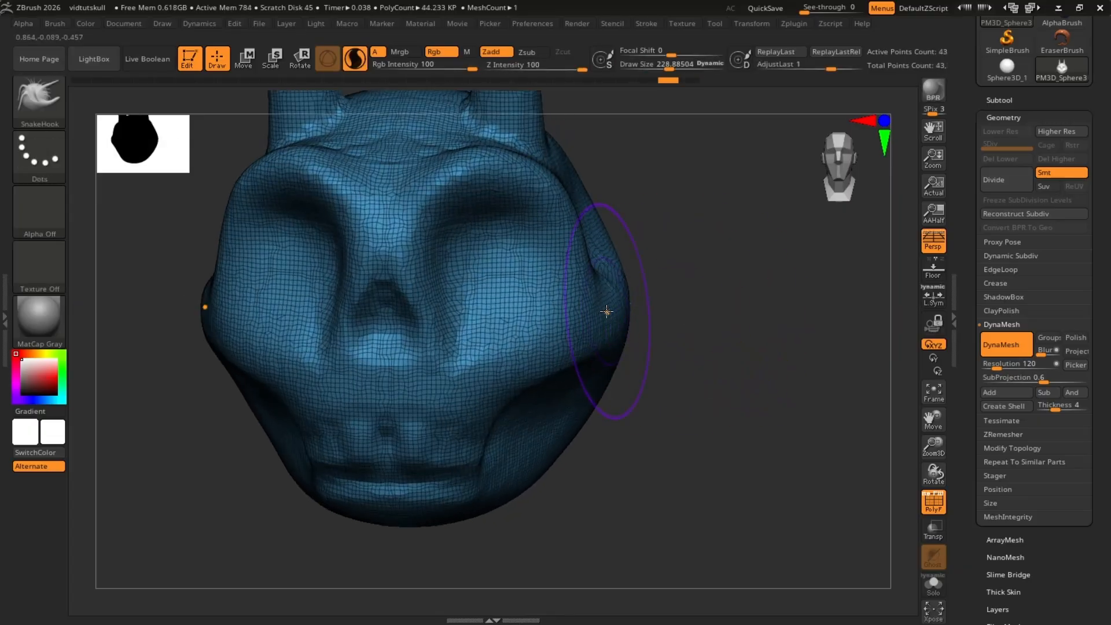
drag(606, 312, 833, 324)
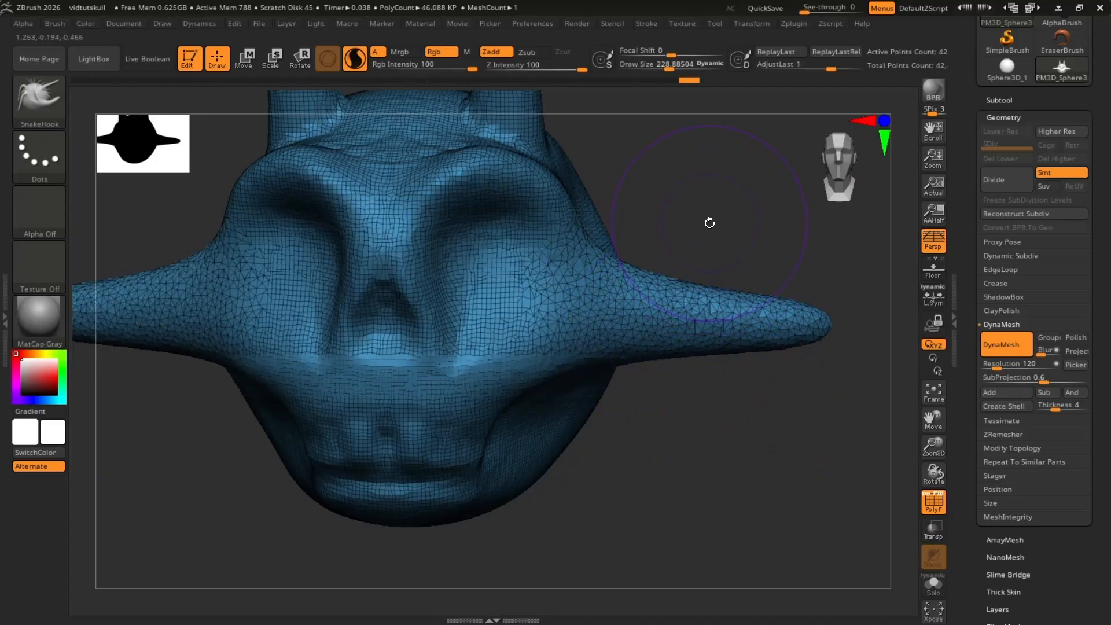
key(ctrl+z)
Pull a thin spike out of the skull's side with SnakeHook at draw size about 42.
key(s)
drag(710, 226, 684, 228)
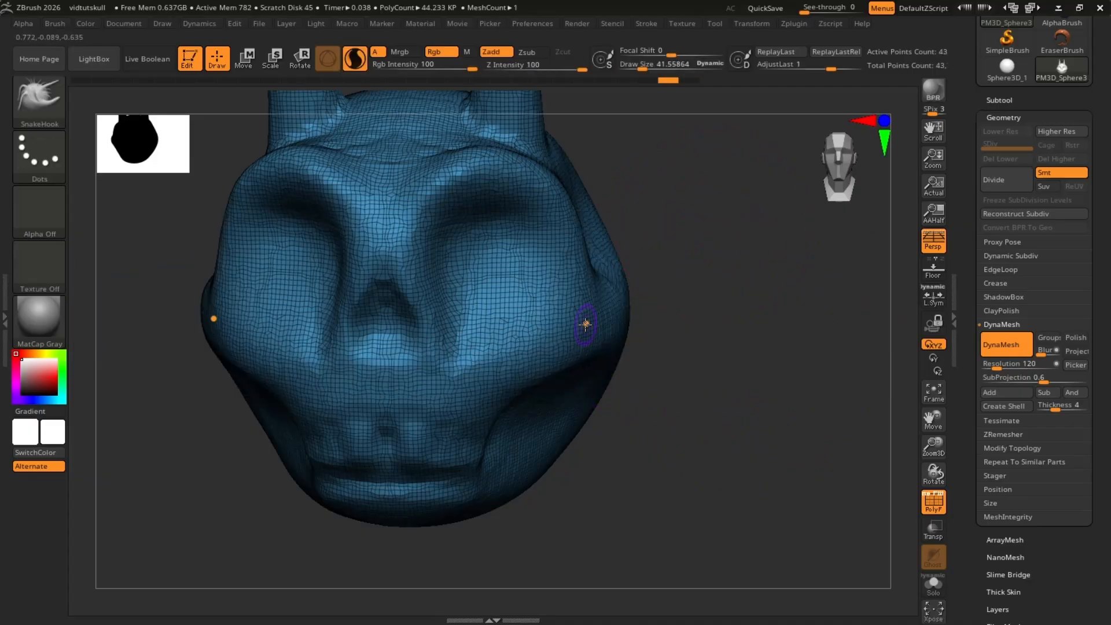
drag(586, 324, 643, 324)
mouse_move(640, 325)
ctrl+right_down()
mouse_move(550, 336)
mouse_move(531, 312)
ctrl+right_up()
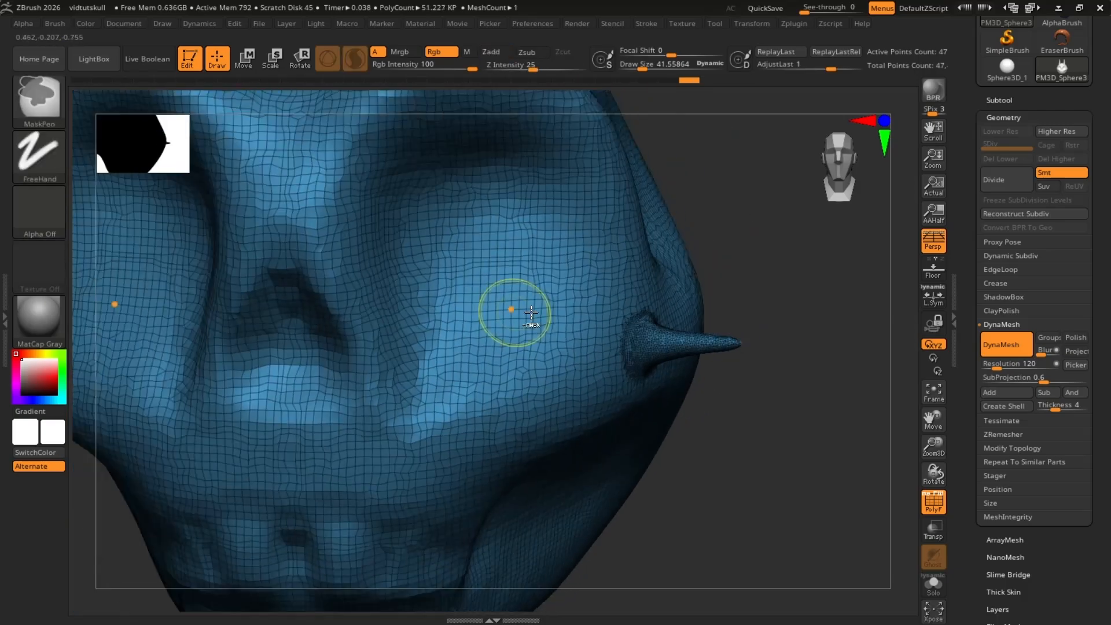
Try pulling a larger spike above the thin one at draw size about 140, and undo both spikes.
key(s)
drag(589, 291, 602, 293)
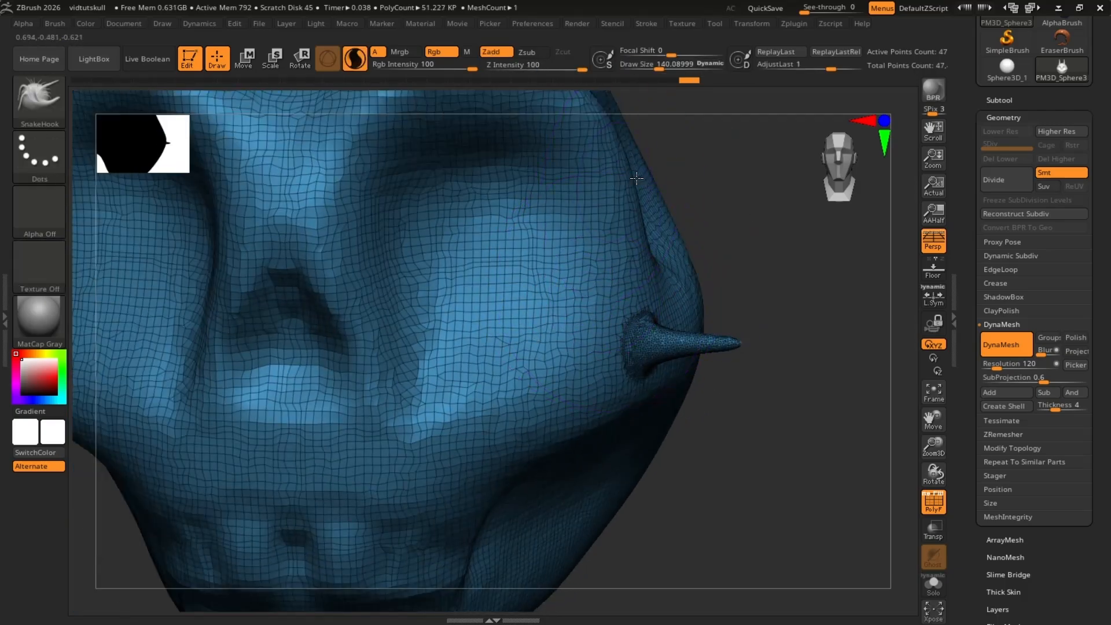
drag(637, 179, 829, 192)
ctrl+right_drag(826, 293, 781, 289)
mouse_move(782, 290)
right_down()
mouse_move(745, 307)
mouse_move(687, 389)
mouse_move(761, 303)
mouse_move(712, 352)
right_up()
key(ctrl+z)
key(ctrl+z)
right_drag(654, 262, 524, 280)
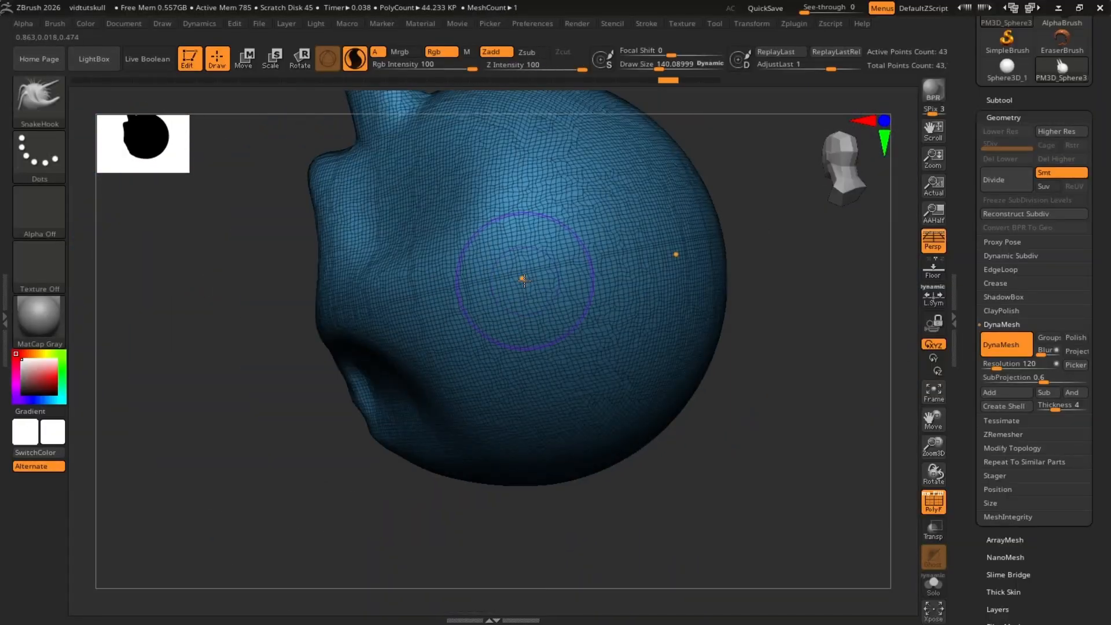
Swap the SnakeHook brush for a clay brush.
click(42, 106)
key(s)
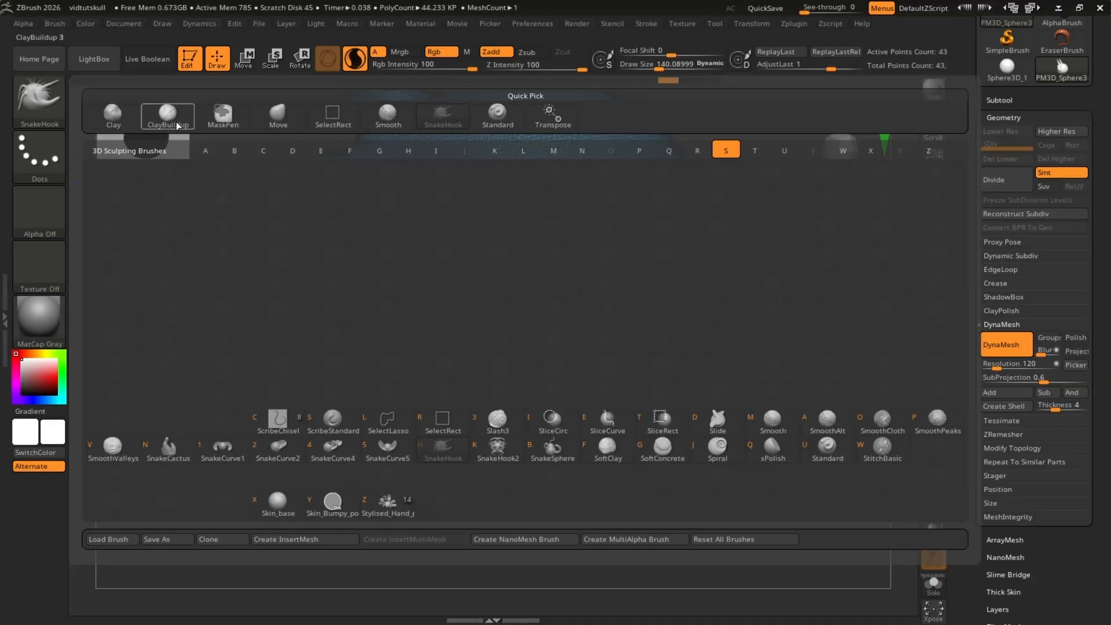
click(113, 113)
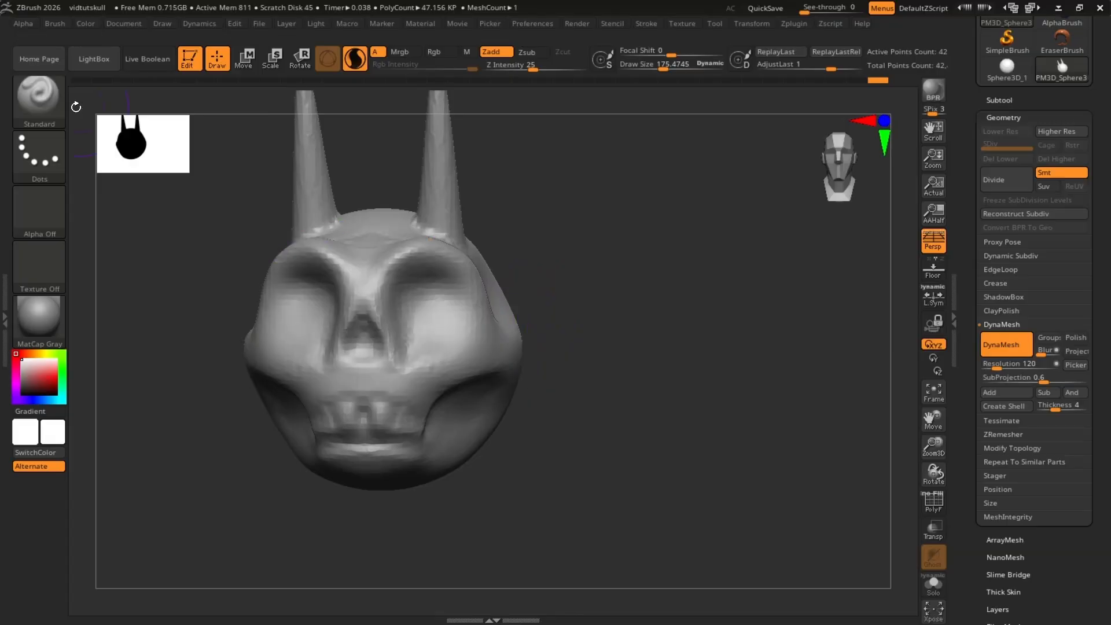
Choose the SnakeHook brush again and pull a symmetrical drooping horn out of each side of the skull.
click(39, 100)
click(385, 184)
mouse_move(503, 340)
mouse_down()
mouse_move(657, 360)
mouse_move(629, 472)
mouse_up()
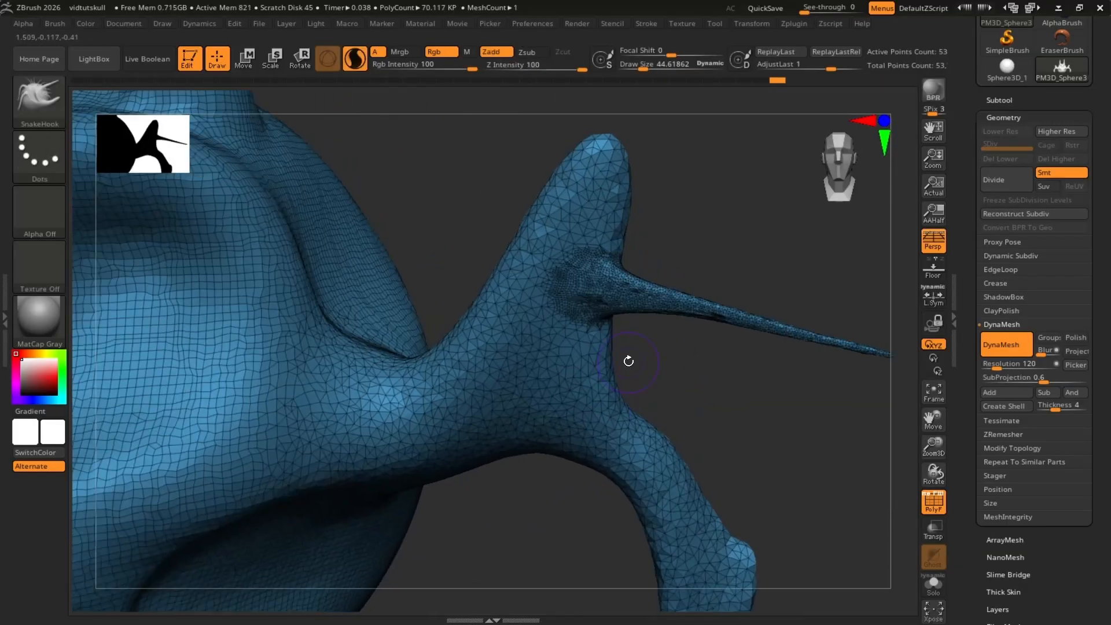
Pull another thin spike out of the side horn's upper prong at draw size about 45 and inspect it from an angle.
key(ctrl+z)
drag(628, 362, 683, 359)
mouse_move(588, 262)
mouse_down()
mouse_move(650, 292)
mouse_move(463, 301)
mouse_up()
drag(405, 273, 492, 249)
mouse_move(492, 249)
mouse_down()
mouse_move(553, 286)
mouse_move(540, 317)
mouse_up()
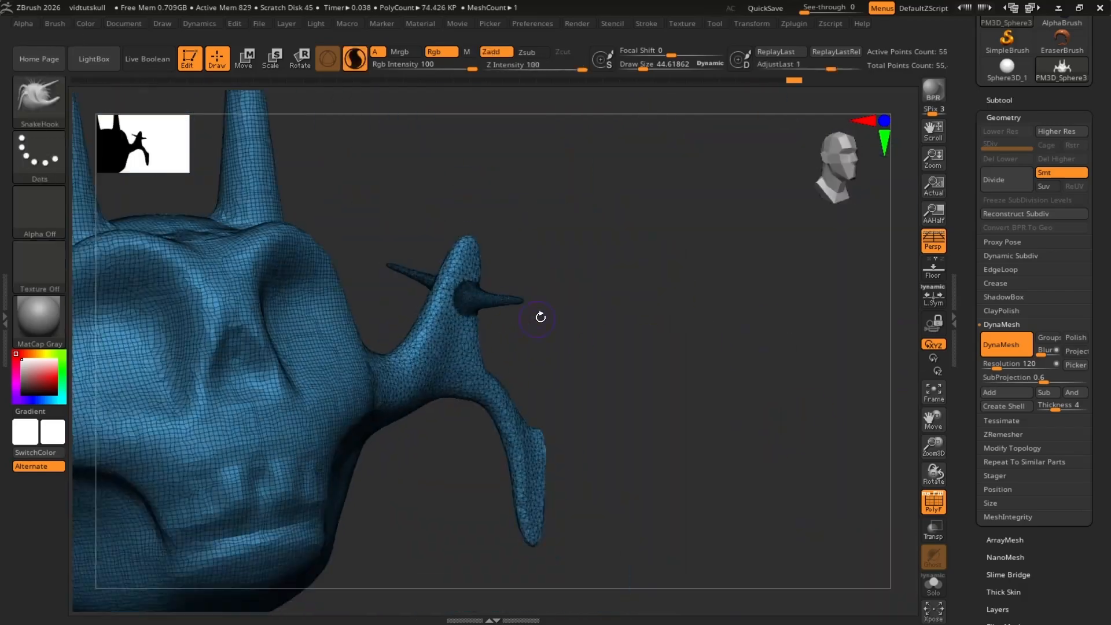